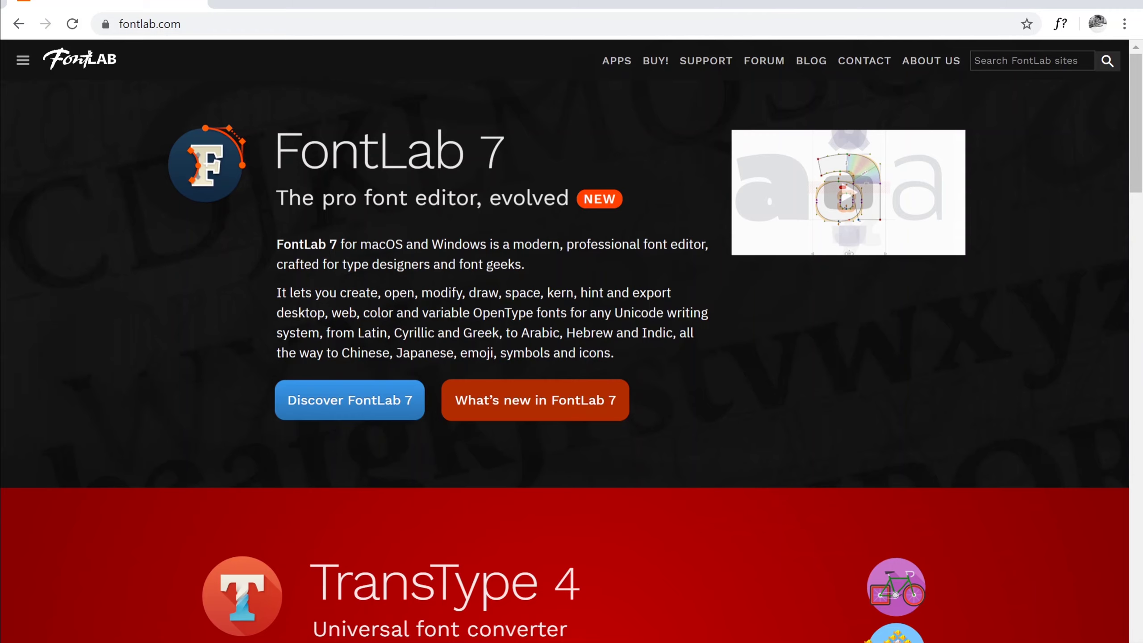
- Open the FontLab 7 product page and highlight the upgrade pricing text
left_click(390, 404)
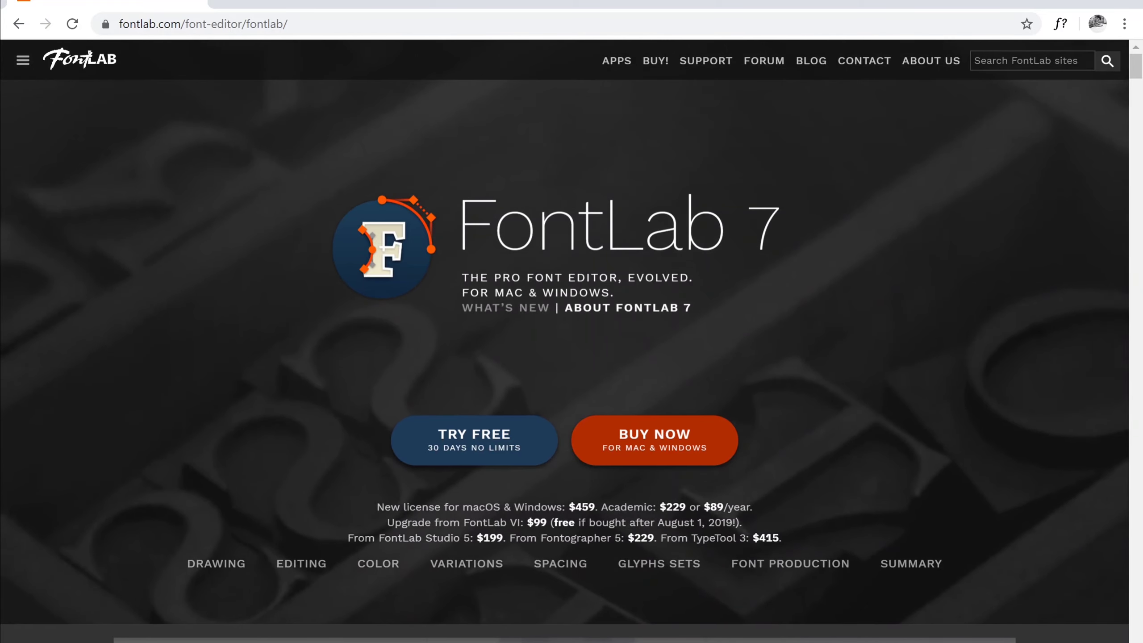
left_click_drag(598, 507, 752, 507)
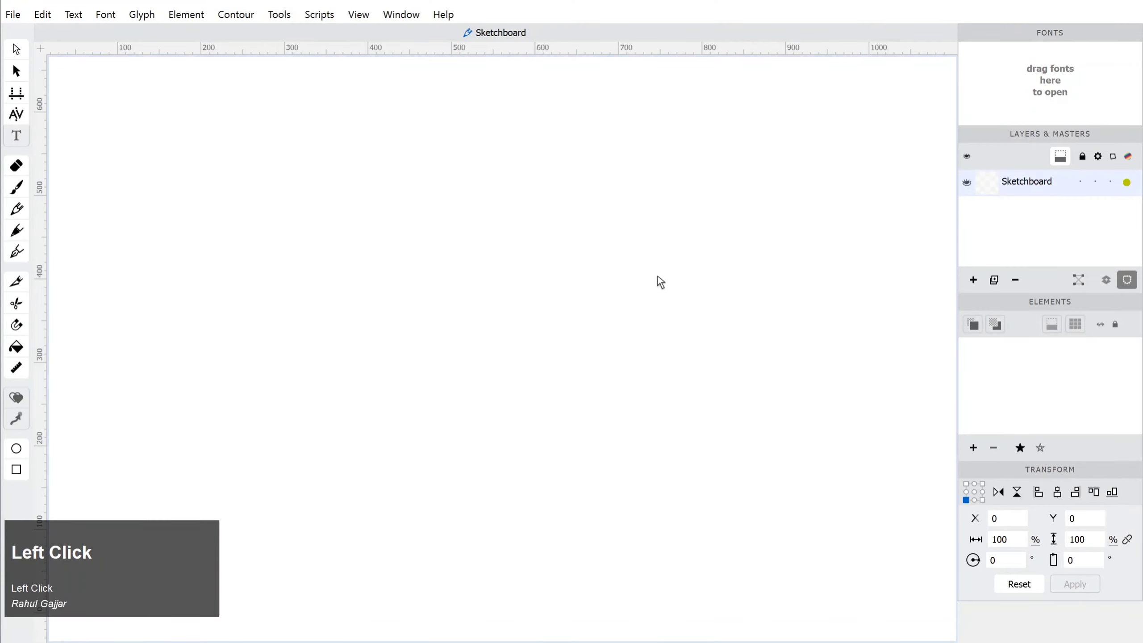
- Create a new font
left_click(13, 15)
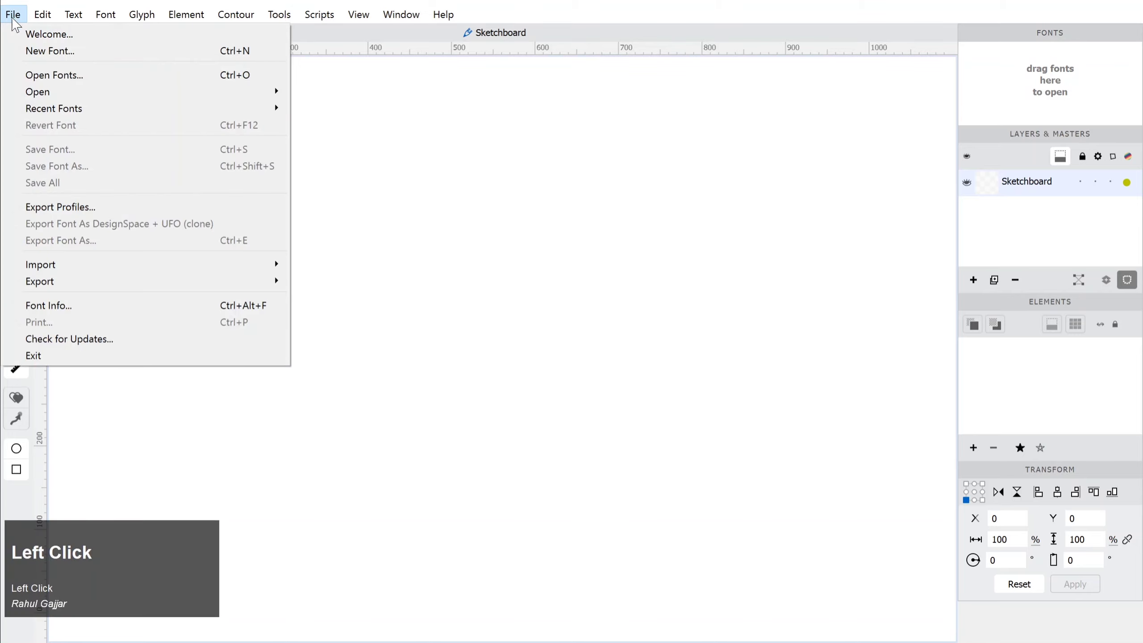
left_click(43, 55)
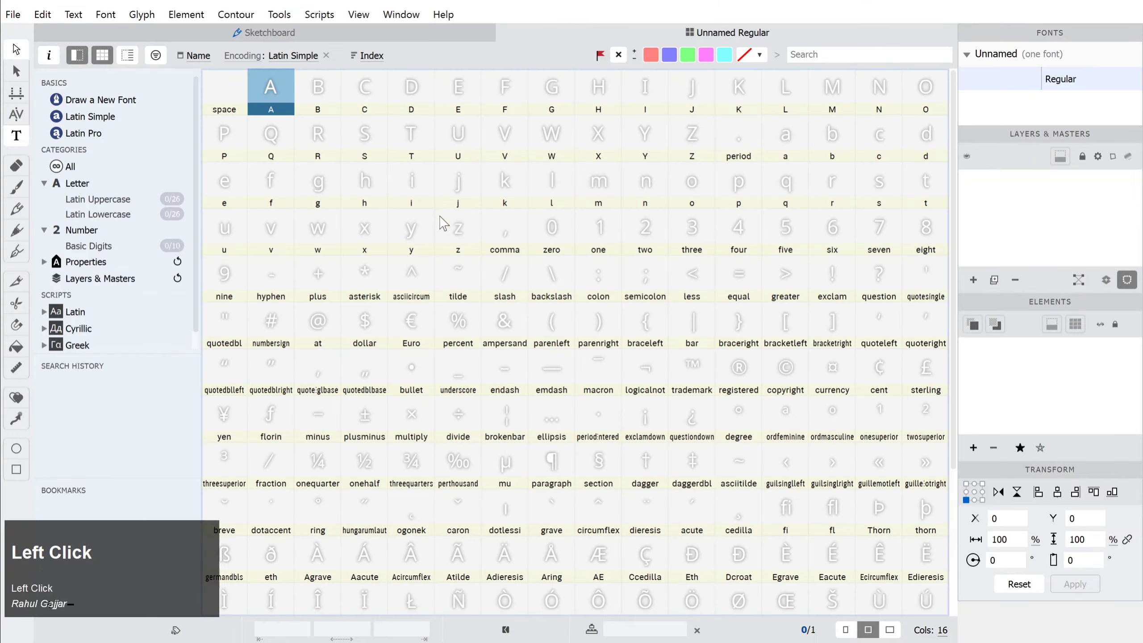
- Examine the placeholder glyph cells of the Latin Simple encoding, from the letters down to the accented characters
left_click(457, 232)
left_click(452, 277)
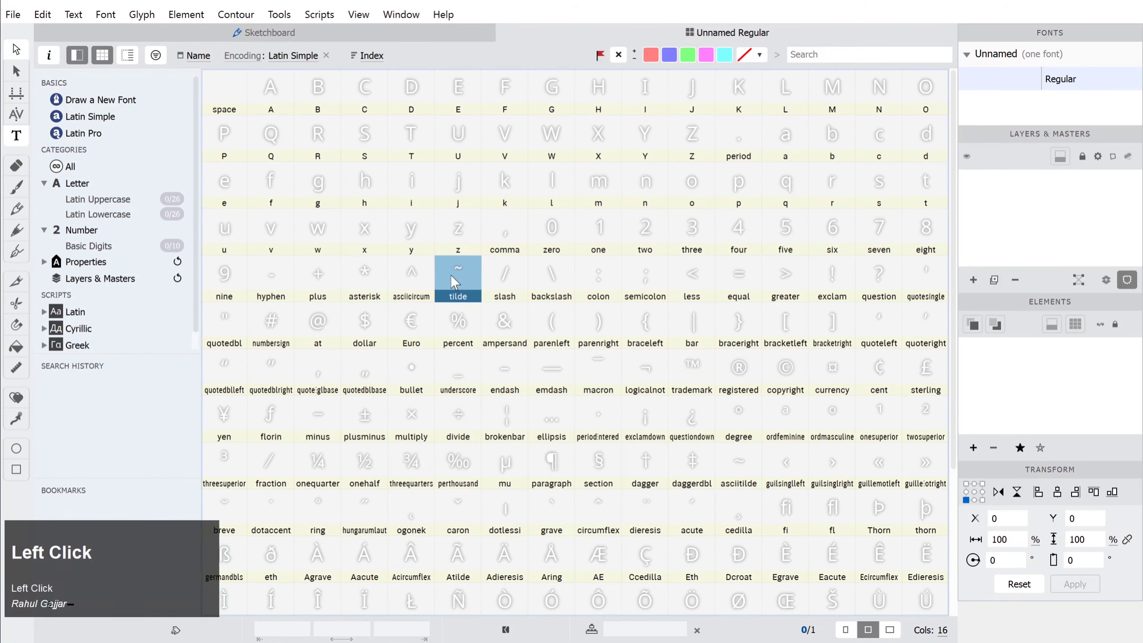
left_click(406, 281)
left_click(414, 327)
left_click(470, 324)
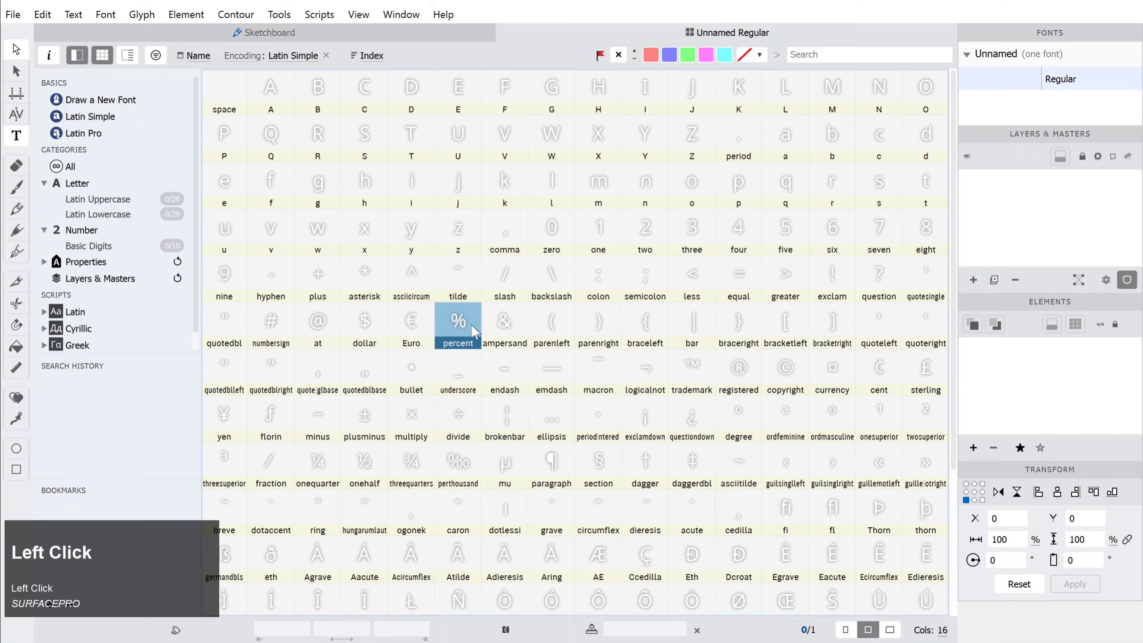
left_click(513, 331)
scroll(492, 376, "down", 2)
scroll(494, 380, "down", 2)
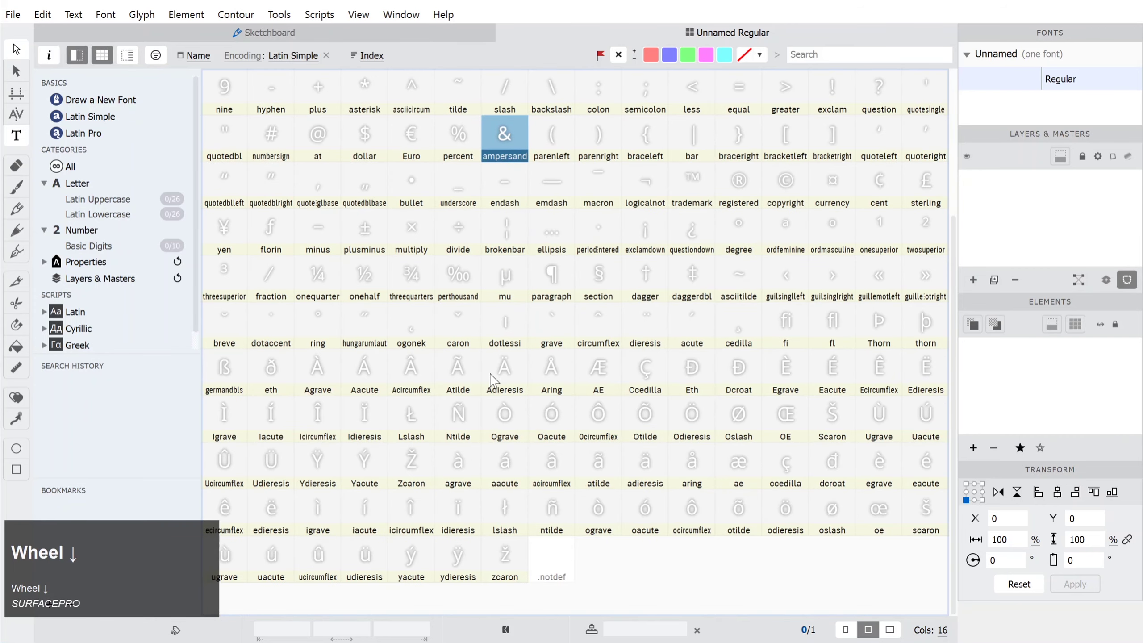
scroll(494, 380, "up", 4)
- Create empty glyphs for all placeholder cells from space through bracketright
left_click(277, 93)
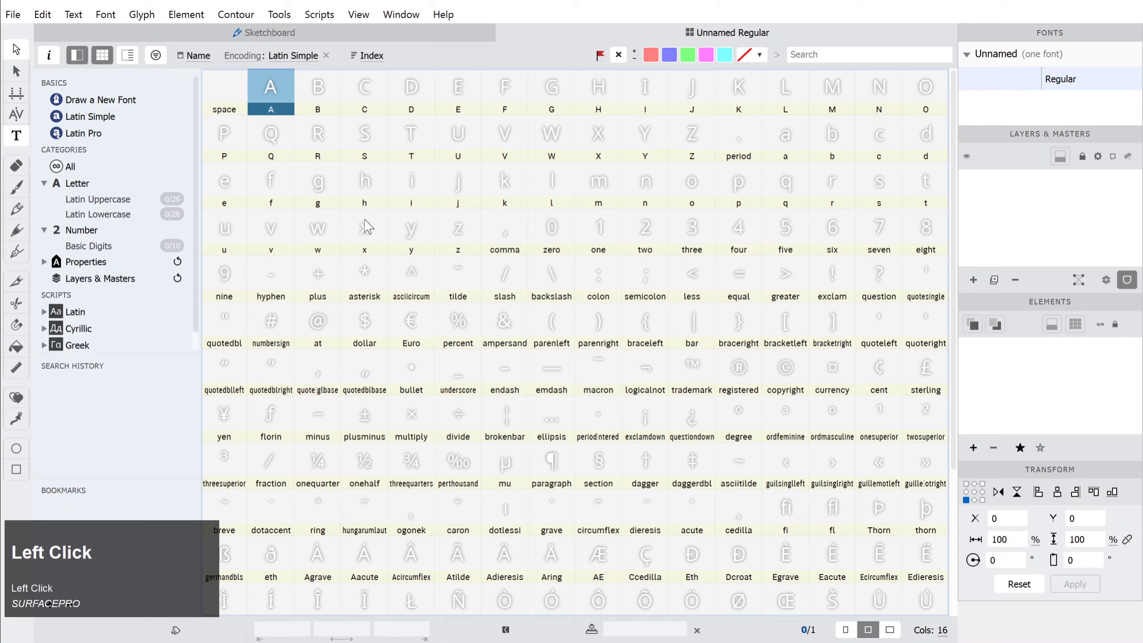
left_click(457, 236)
left_click(269, 92)
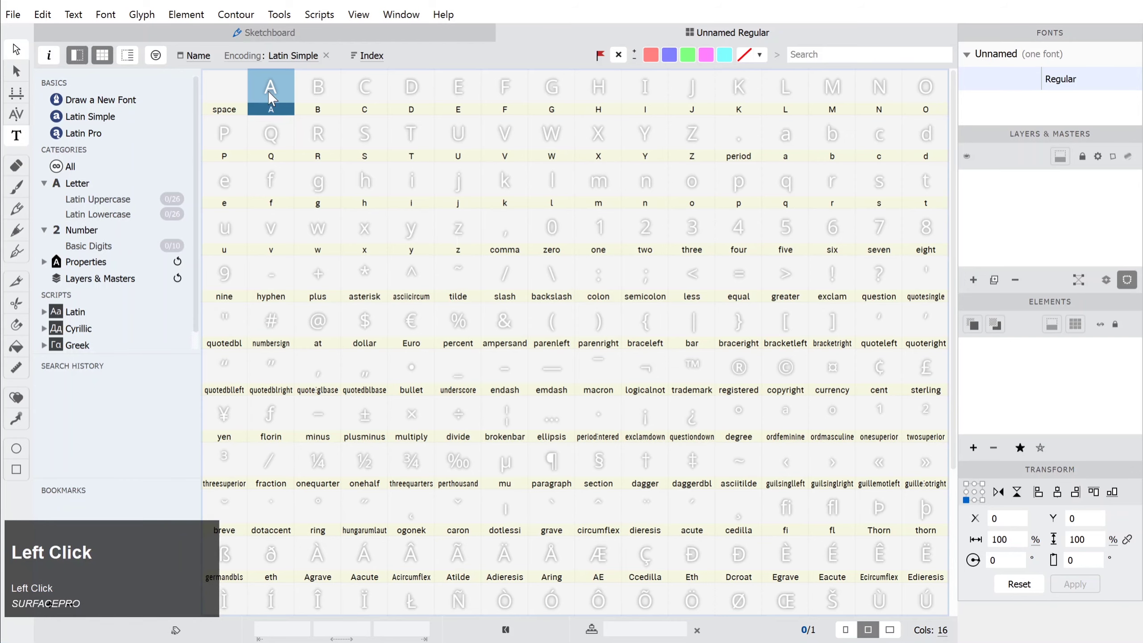
left_click(221, 92)
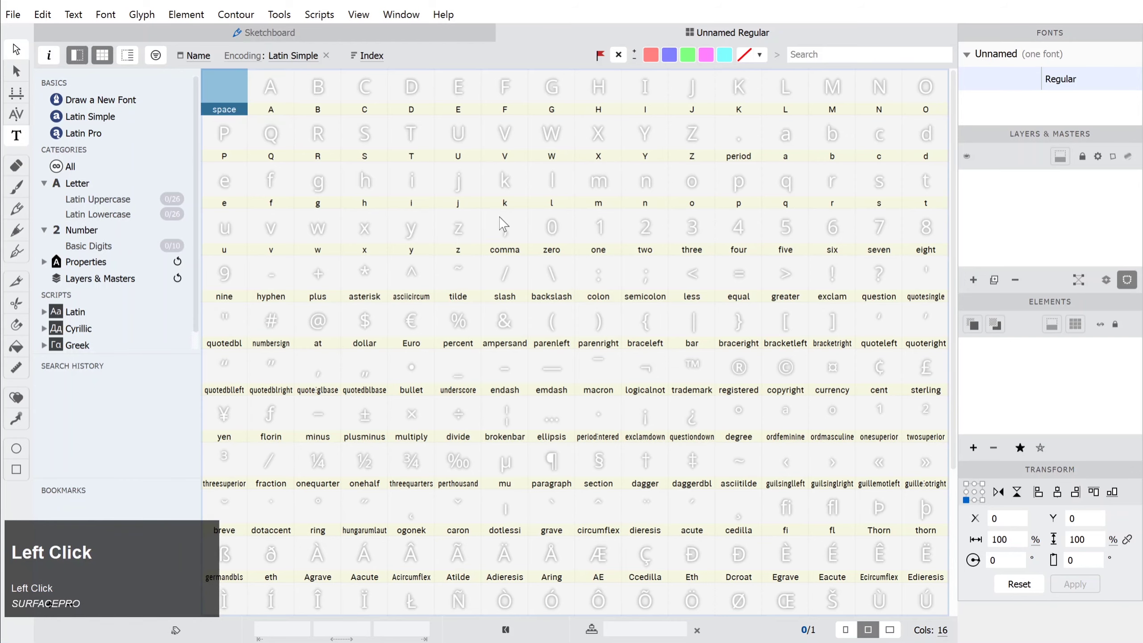
left_click(268, 91)
left_click(216, 92)
left_click(833, 322, "shift")
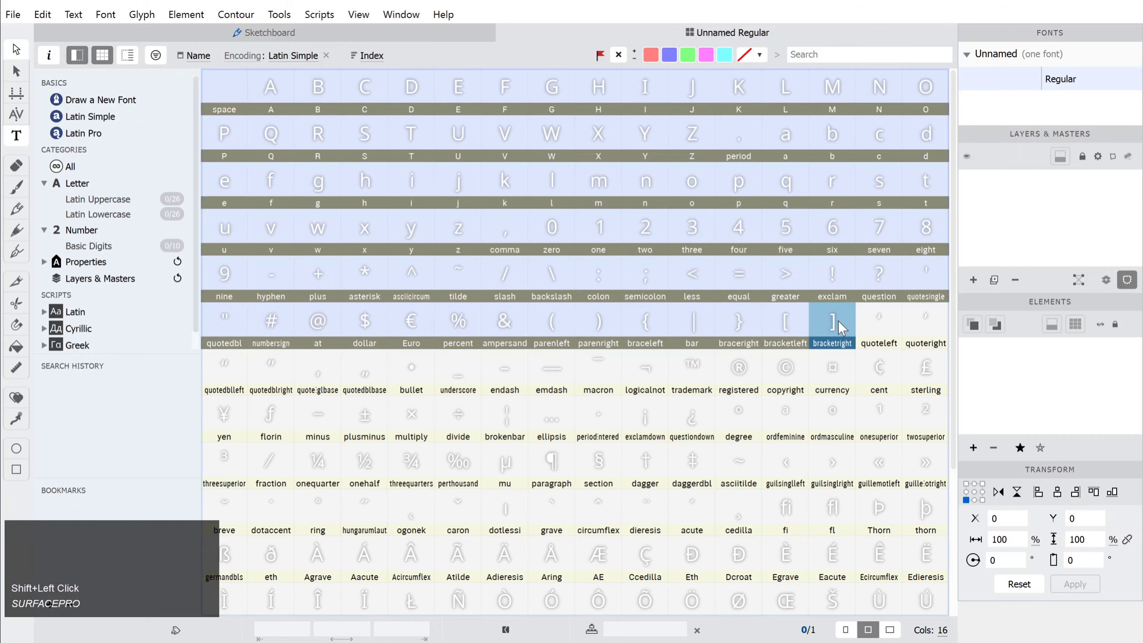
key("Return")
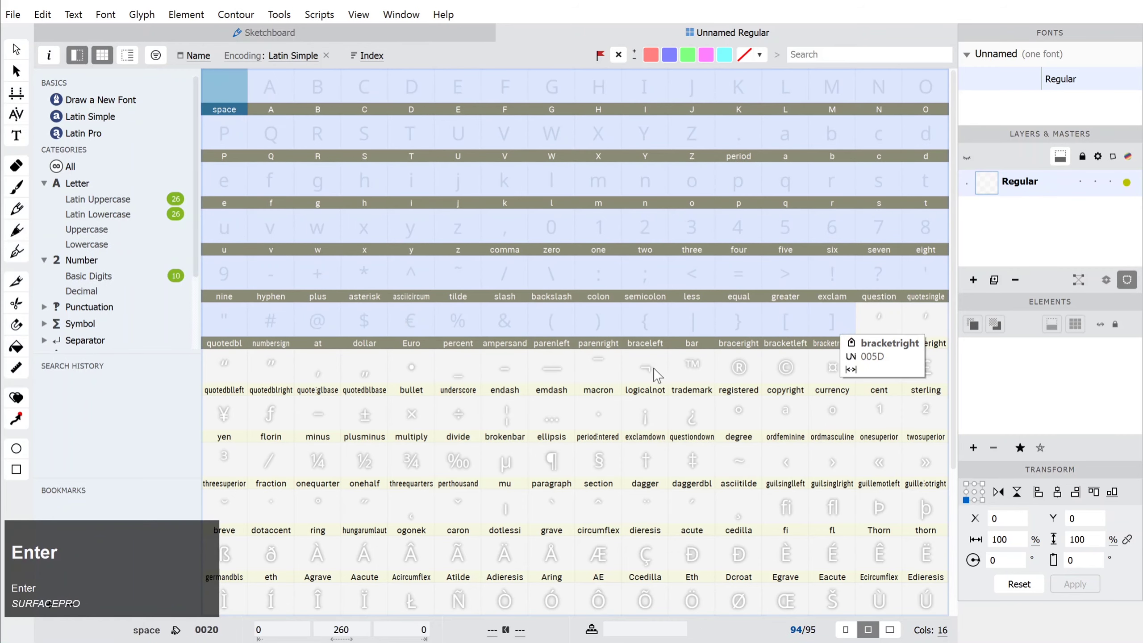
- Review the range of created glyph cells from space through bracketright
left_click(635, 376)
left_click(228, 90)
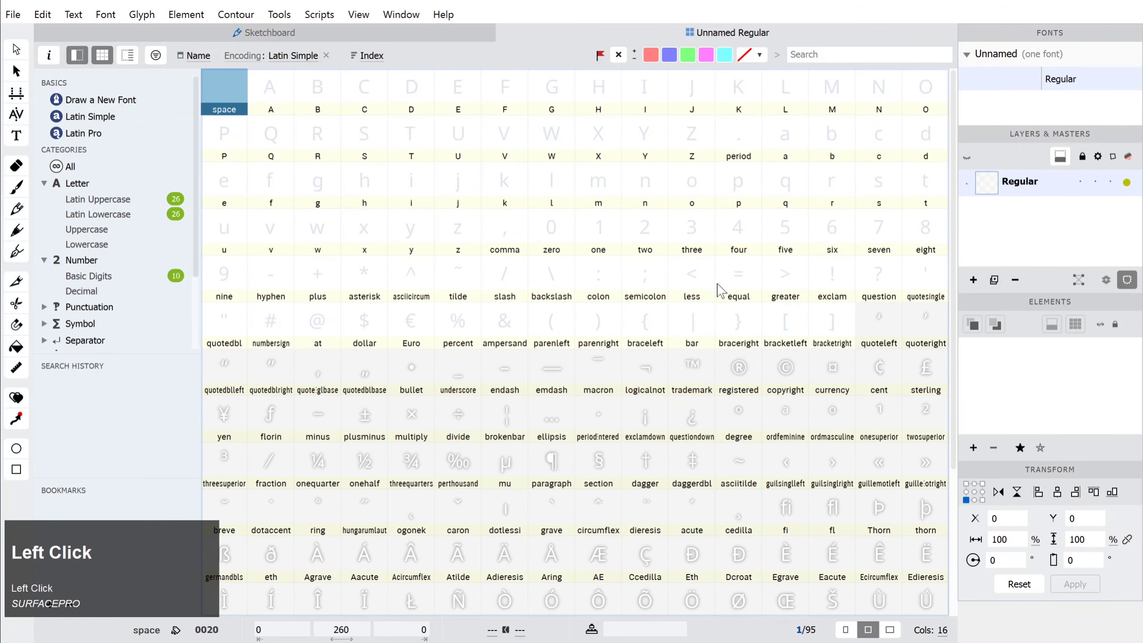
left_click(832, 324, "shift")
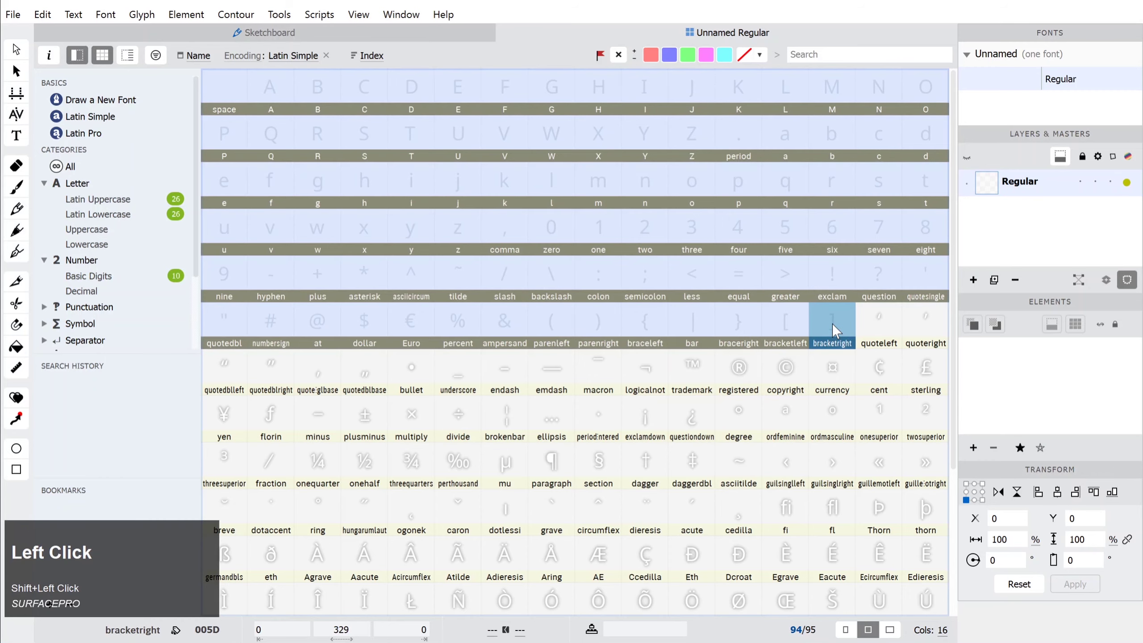
left_click(825, 320)
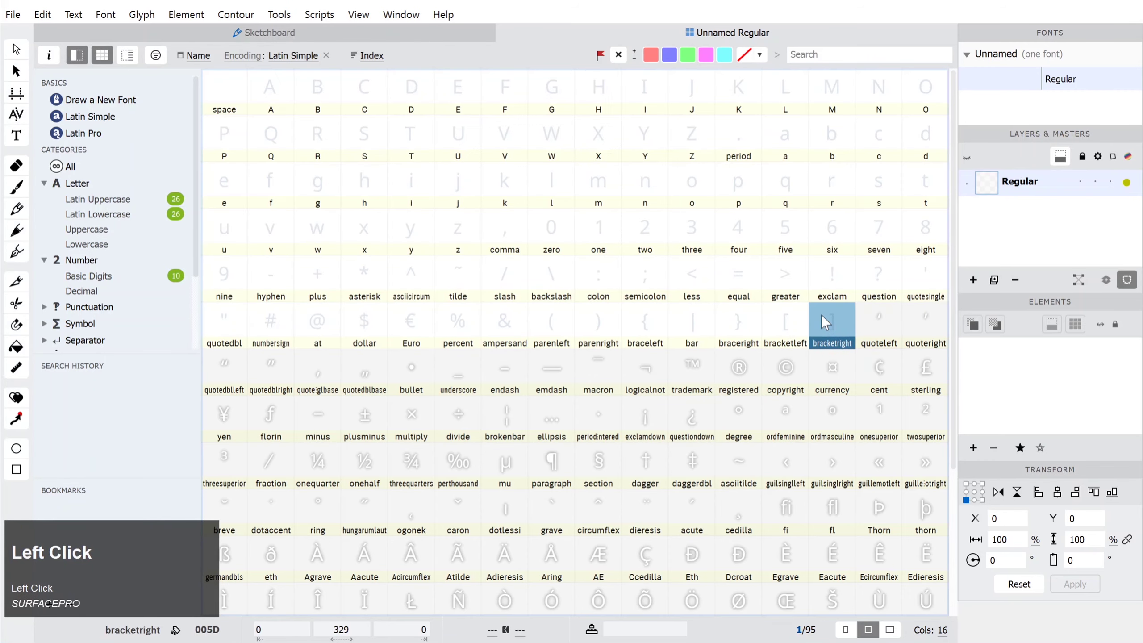
- Save and close the font, and reopen Unnamed-Regular.vfc from the recent fonts
key("ctrl+s")
left_click(502, 32)
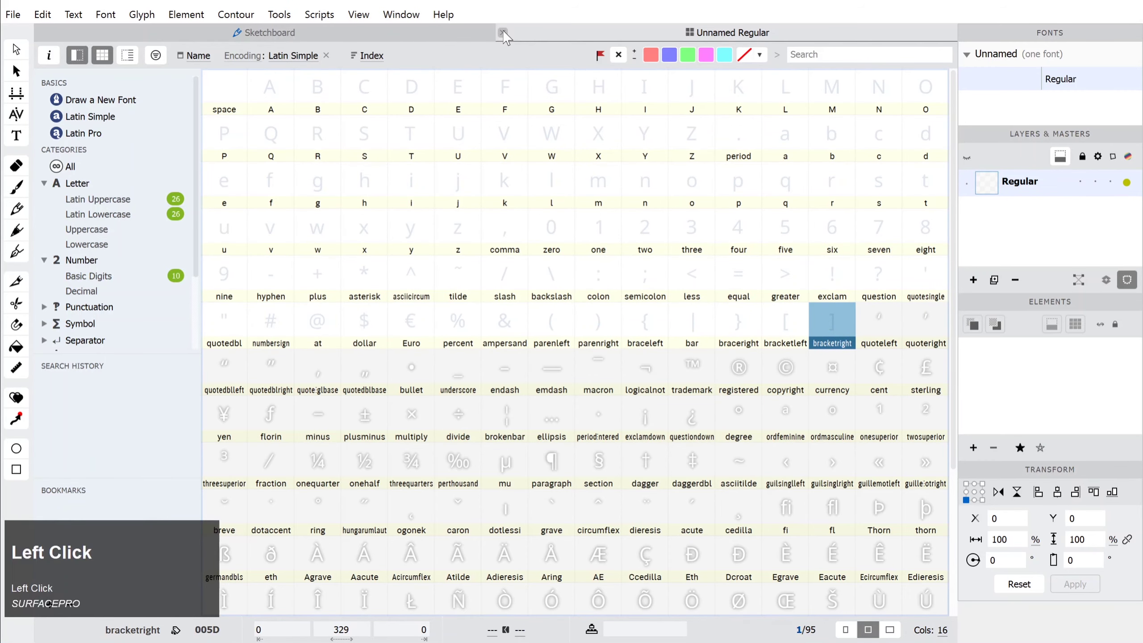
left_click(13, 14)
mouse_move(153, 109)
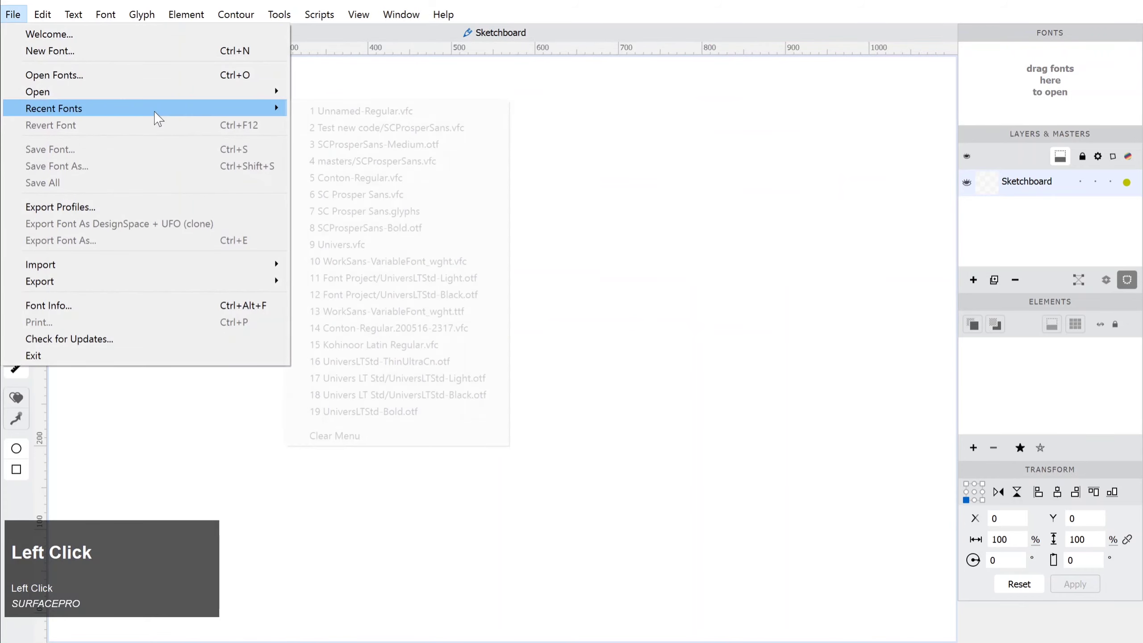
left_click(424, 132)
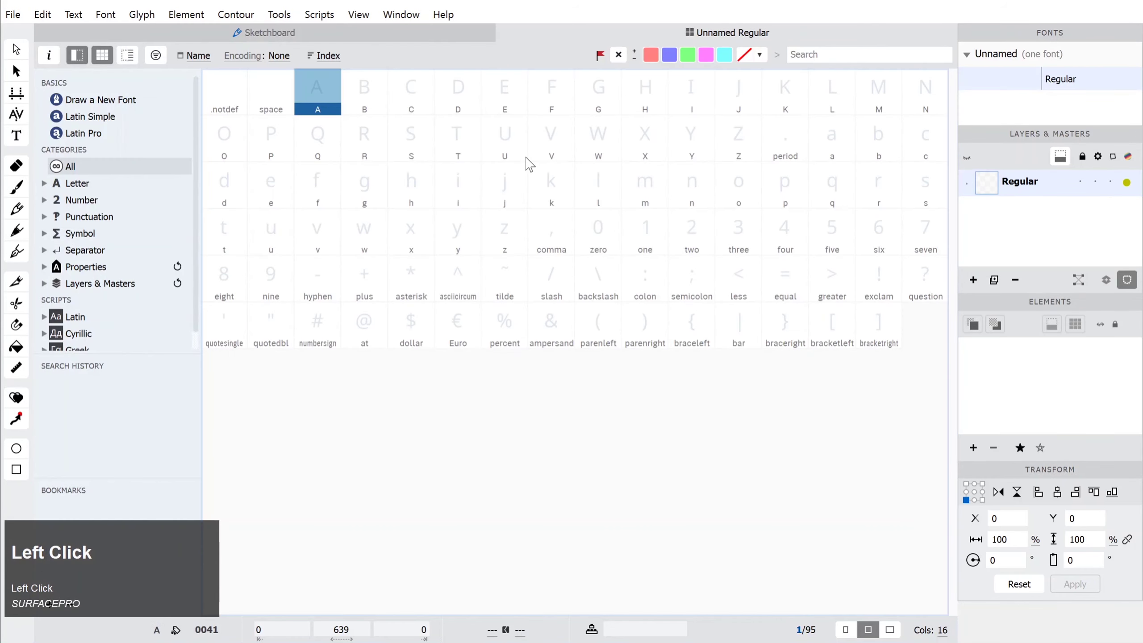
- Review the full set of existing glyphs in the reopened font, from .notdef to bracketright
left_click(224, 90, "shift")
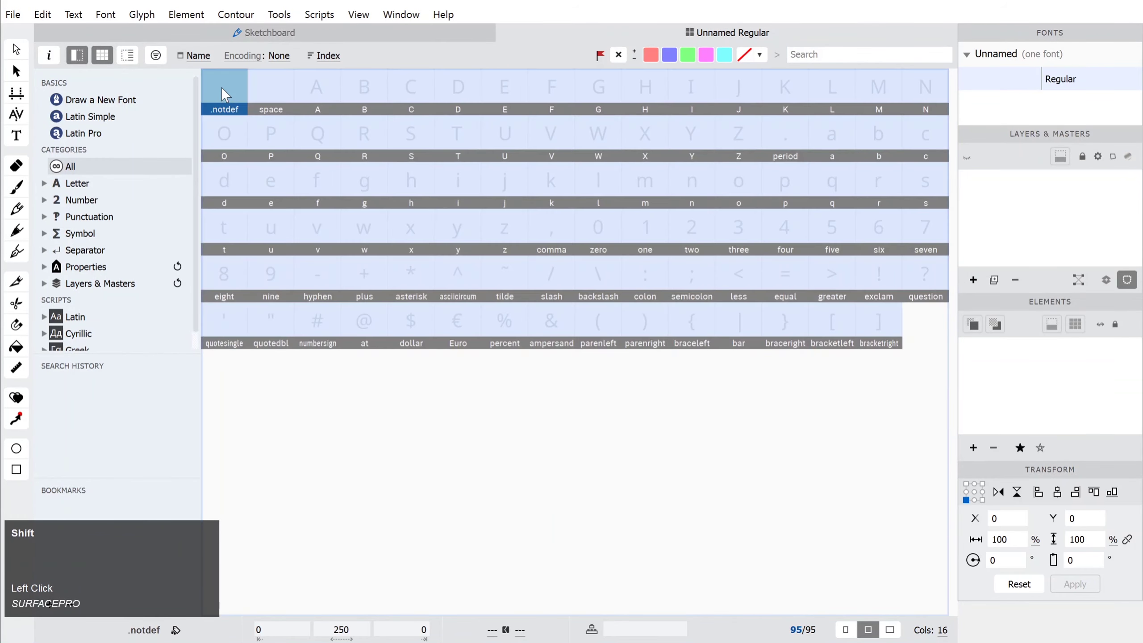
left_click(920, 331)
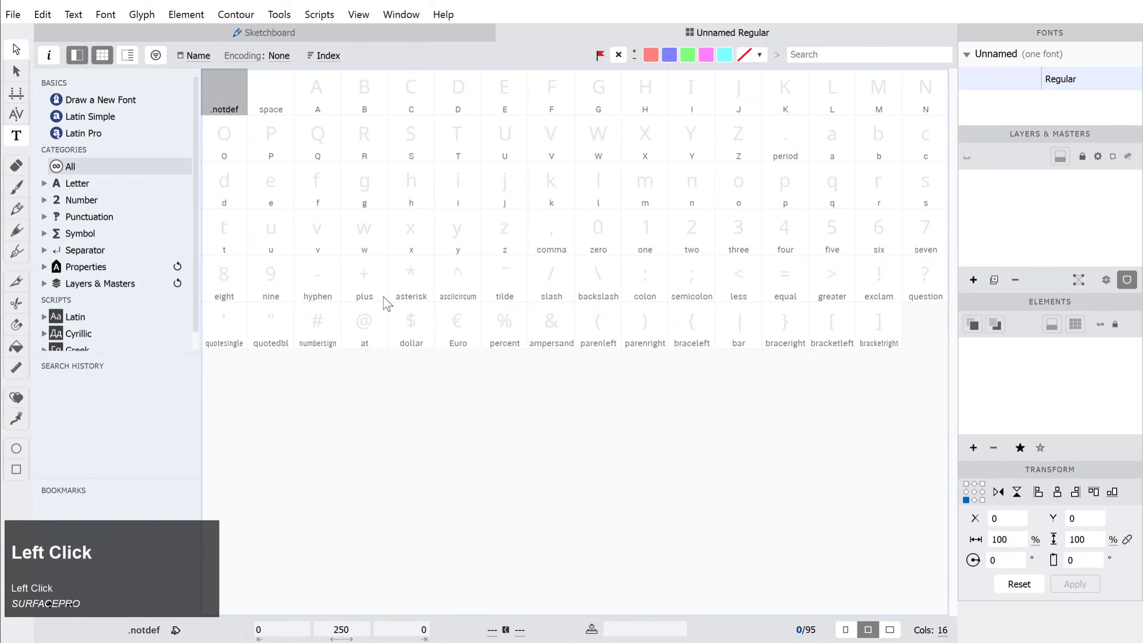
left_click(922, 341)
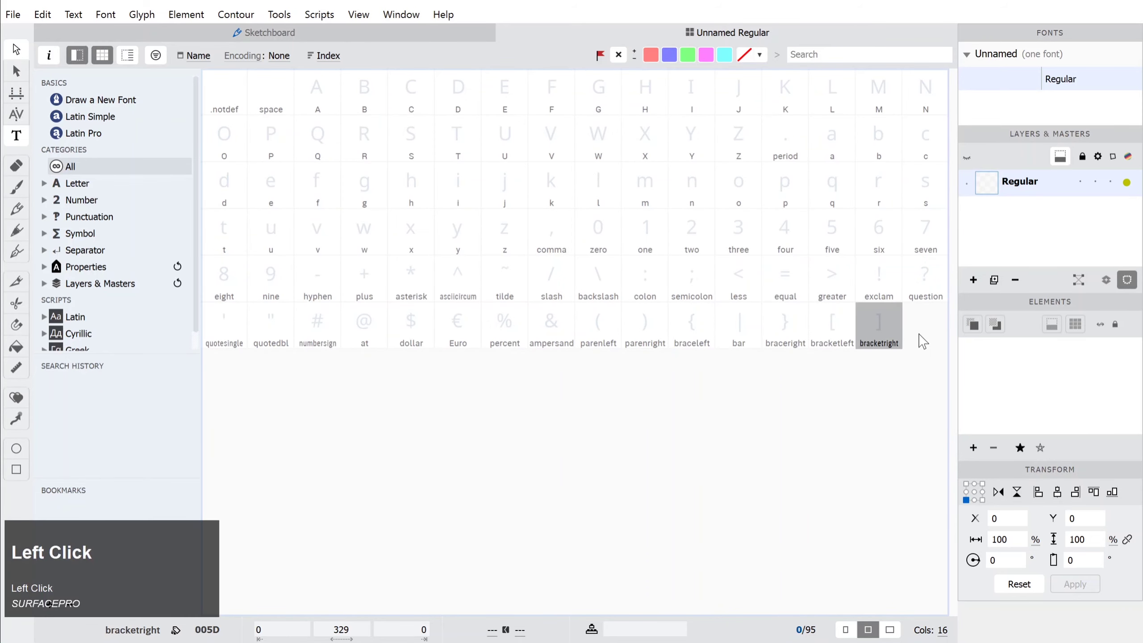
left_click(833, 328)
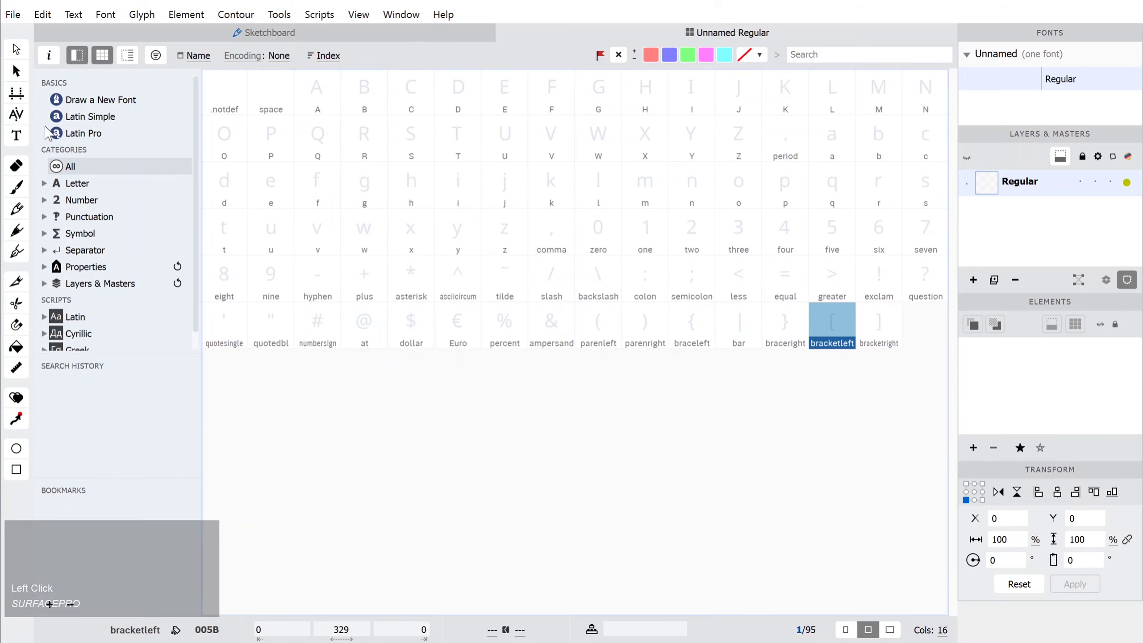
- Compare the Latin Pro and Latin Simple encodings, ending on Latin Simple
left_click(84, 133)
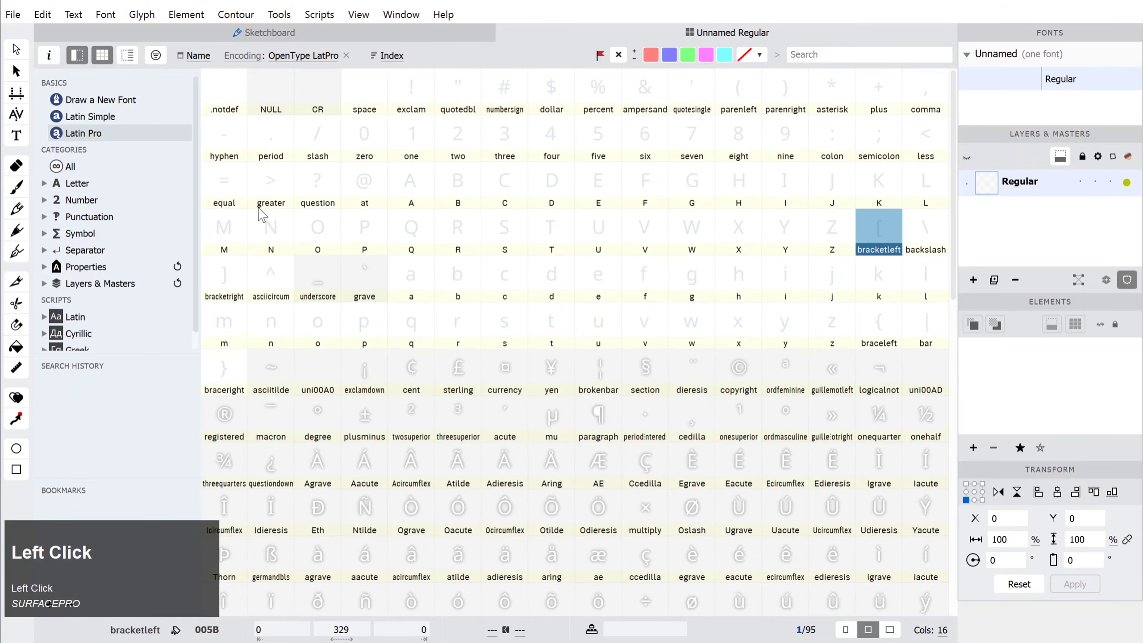
left_click(93, 118)
left_click(81, 134)
left_click(94, 119)
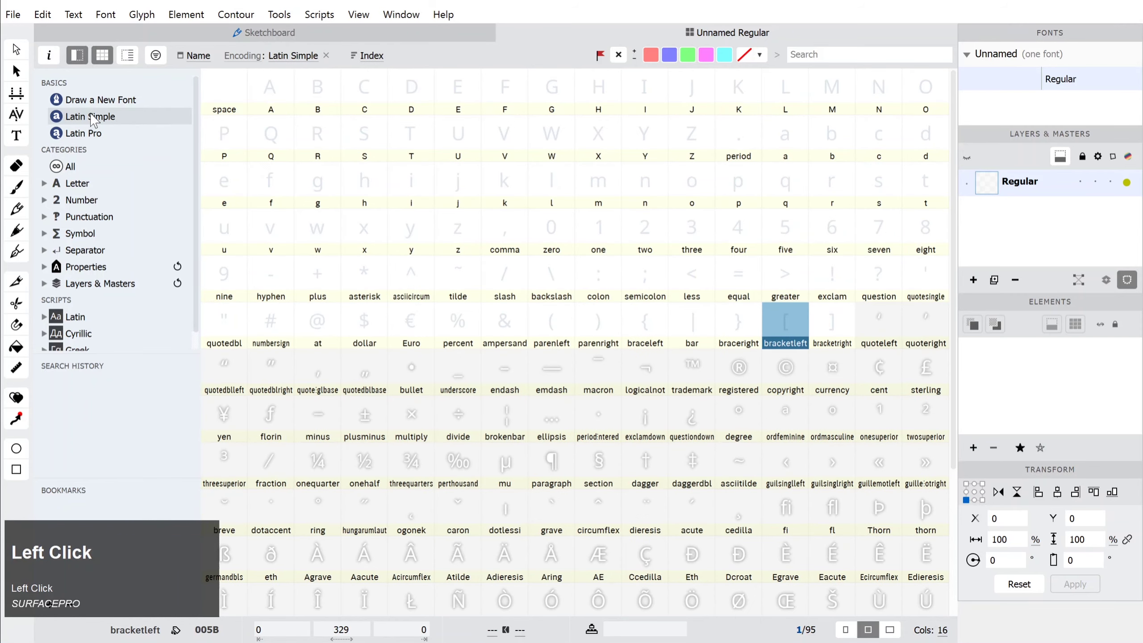
- Create an empty glyph for the registered symbol in the Latin Simple encoding
scroll(446, 414, "down", 4)
scroll(446, 414, "up", 2)
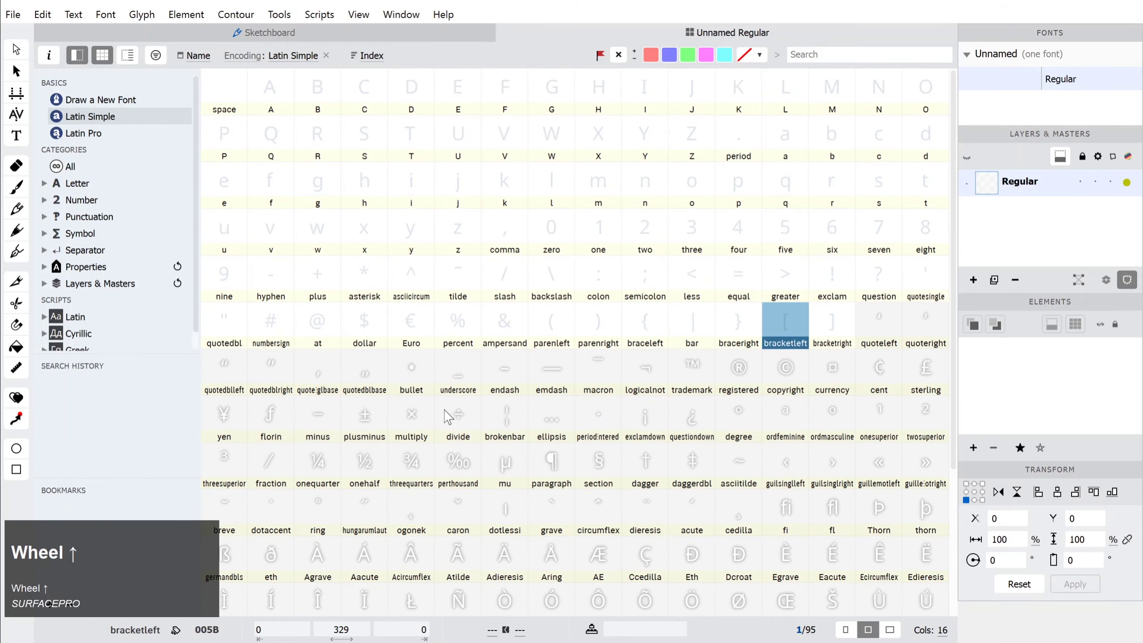
scroll(365, 361, "down", 1)
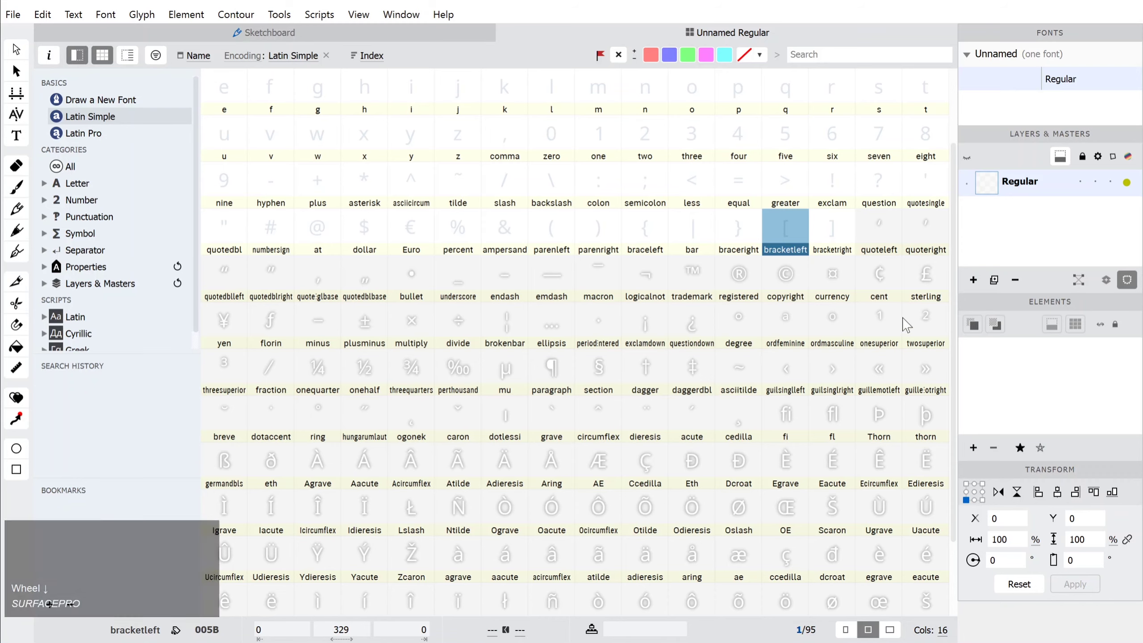
left_click(740, 275)
key("Return")
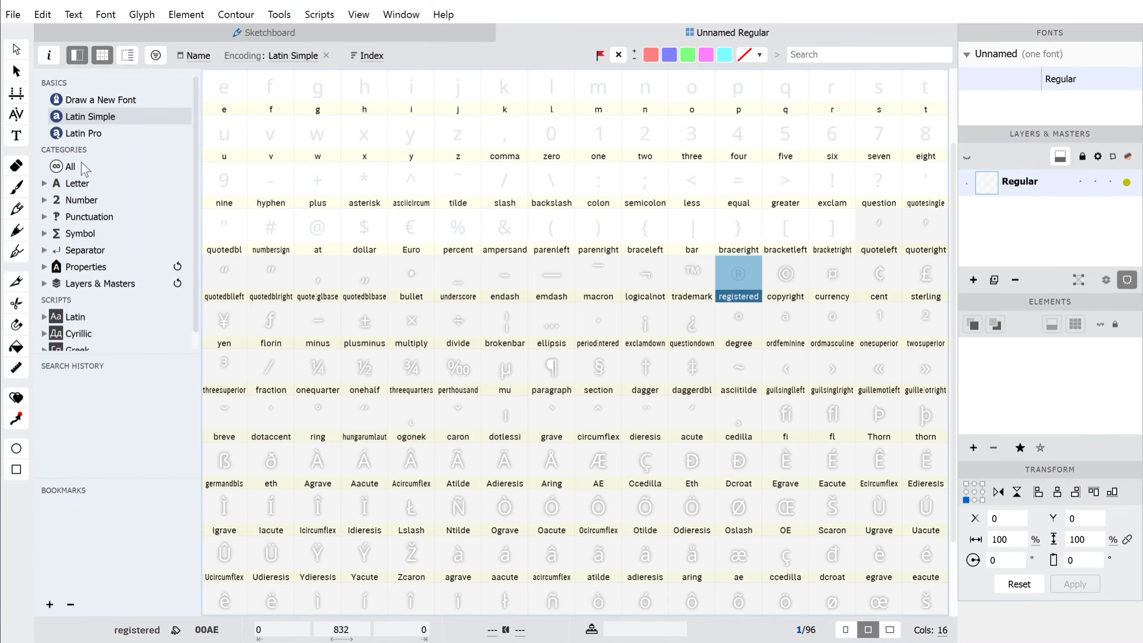
- Show all existing glyphs and delete the whole set, from .notdef through registered
left_click(78, 166)
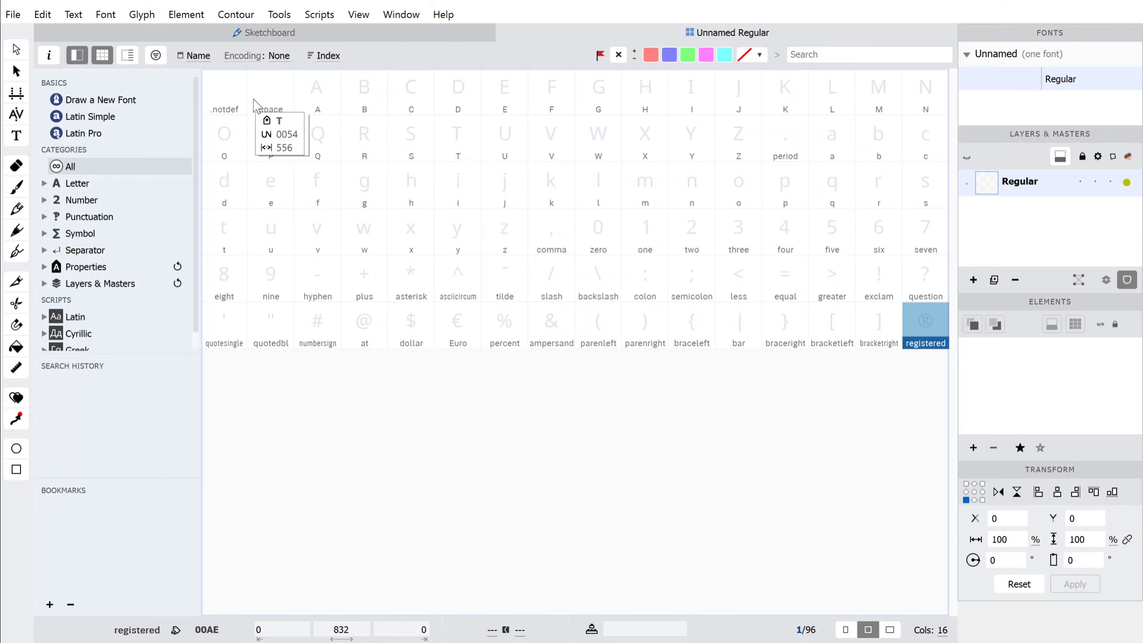
left_click(223, 93, "shift")
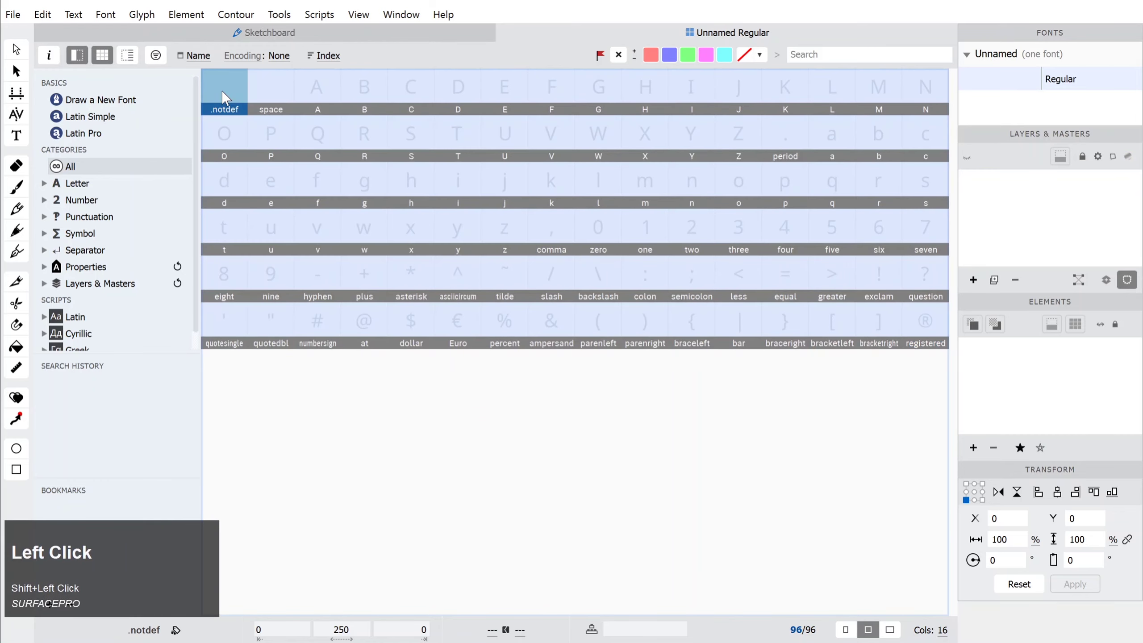
key("Delete")
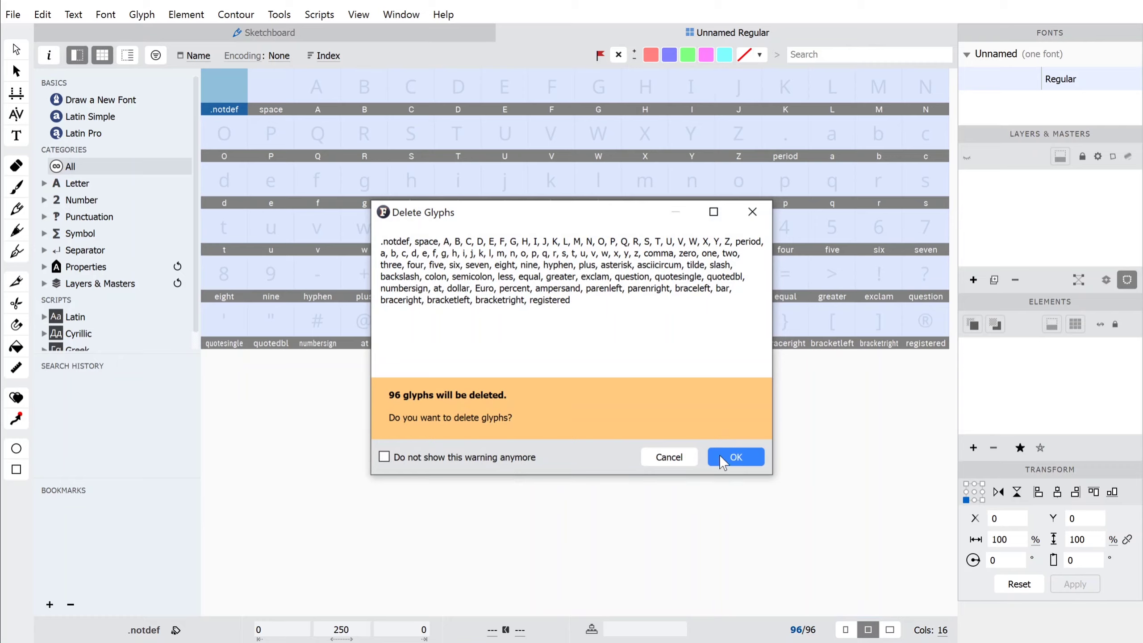
left_click(724, 456)
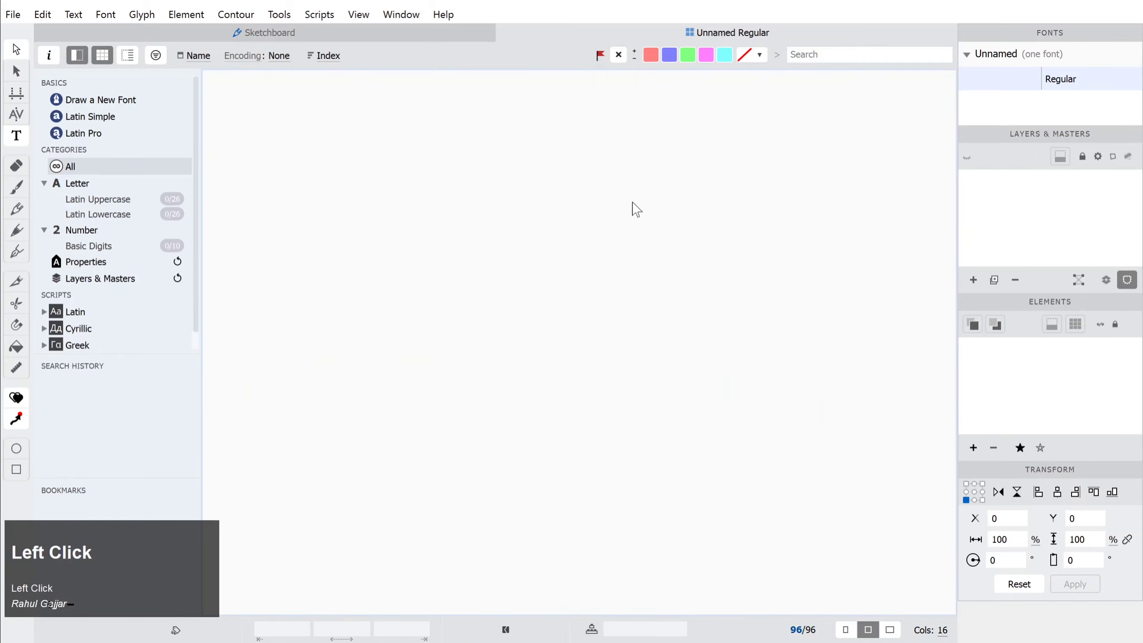
- Browse the script collections available for adding glyphs, and preview the Arabic and Bengali characters
left_click(527, 205)
left_click(141, 14)
mouse_move(111, 19)
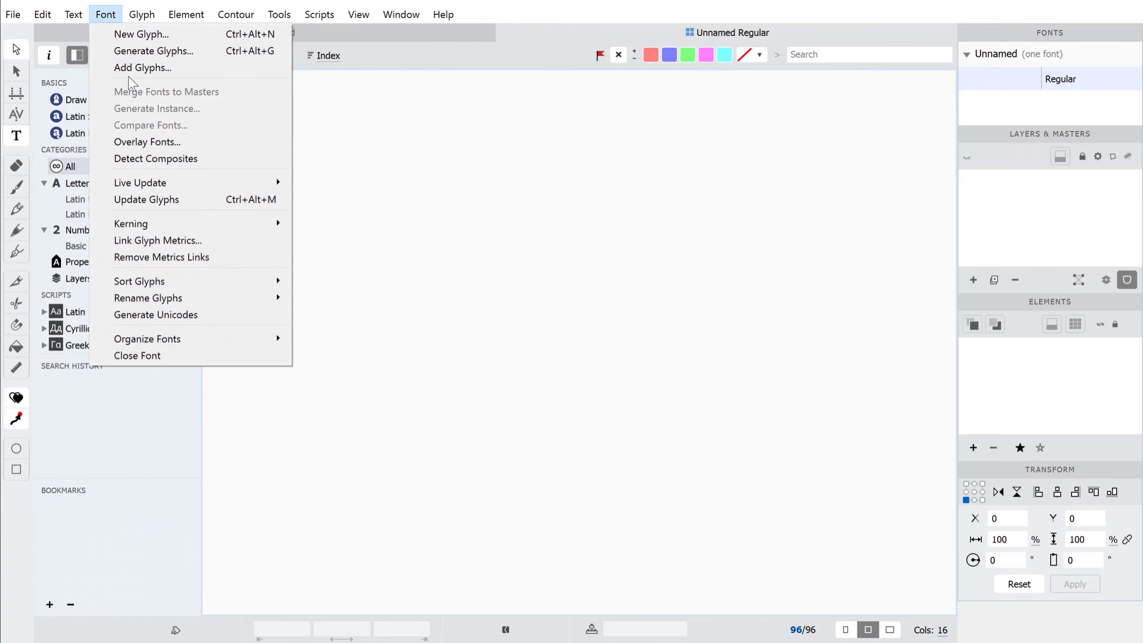
left_click(143, 68)
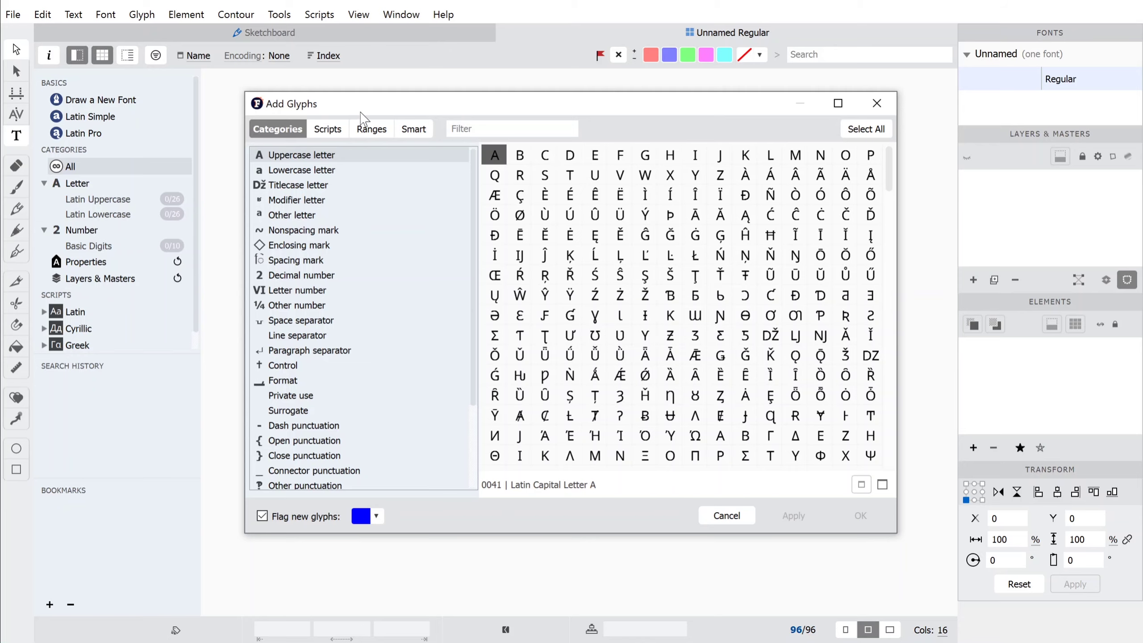
scroll(288, 131, "up", 1)
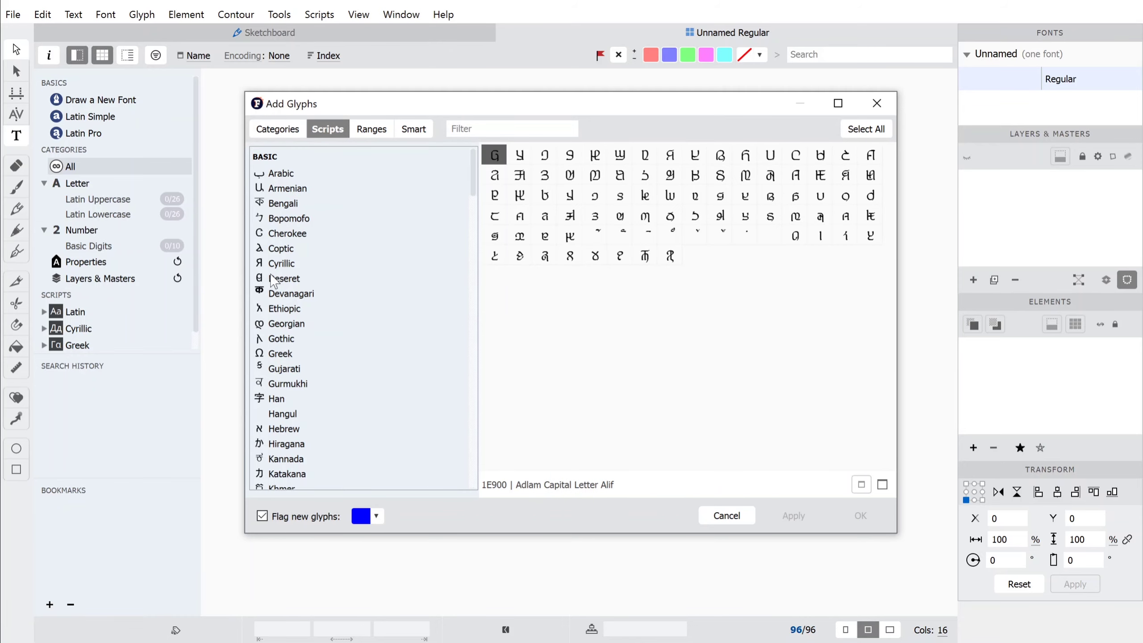
scroll(301, 429, "down", 9)
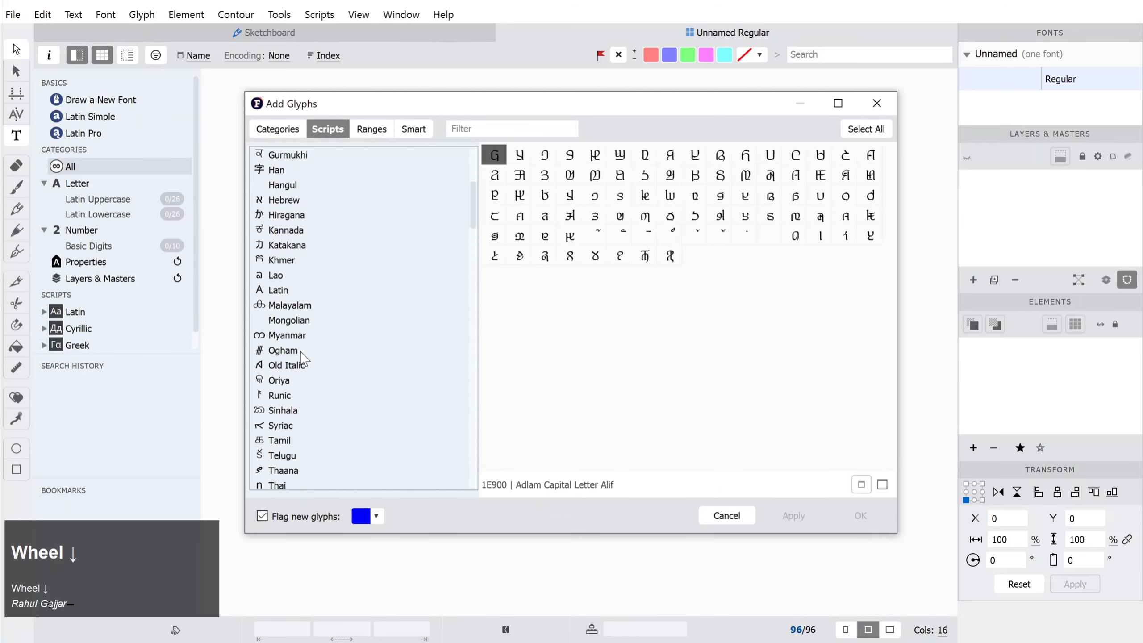
scroll(304, 359, "up", 1)
scroll(304, 359, "up", 4)
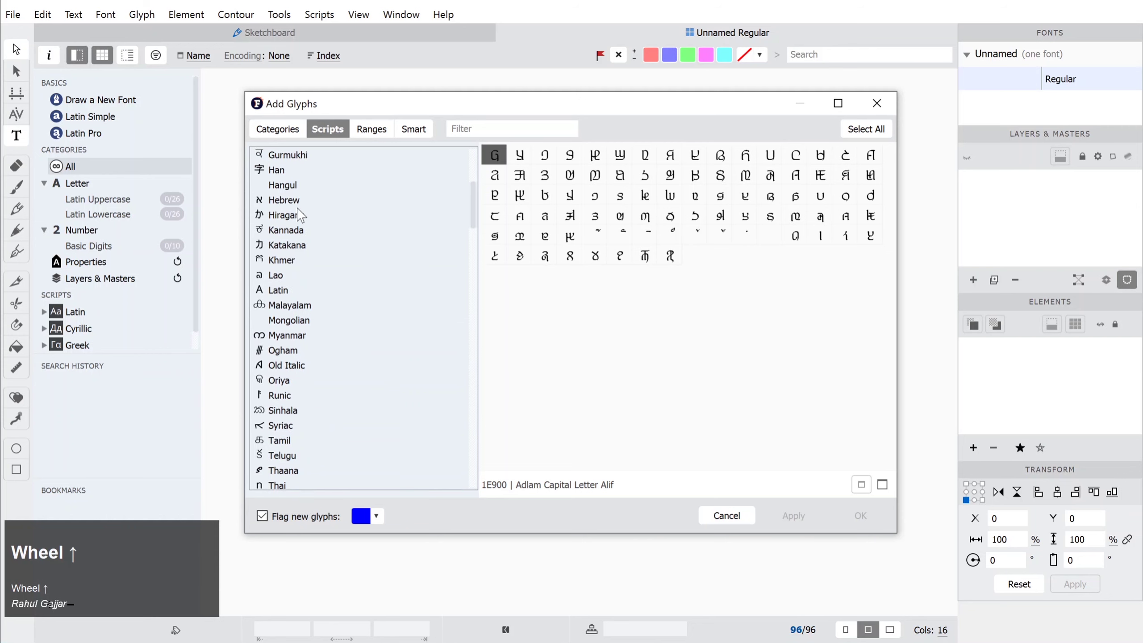
scroll(296, 236, "up", 5)
scroll(294, 236, "up", 1)
left_click(296, 175)
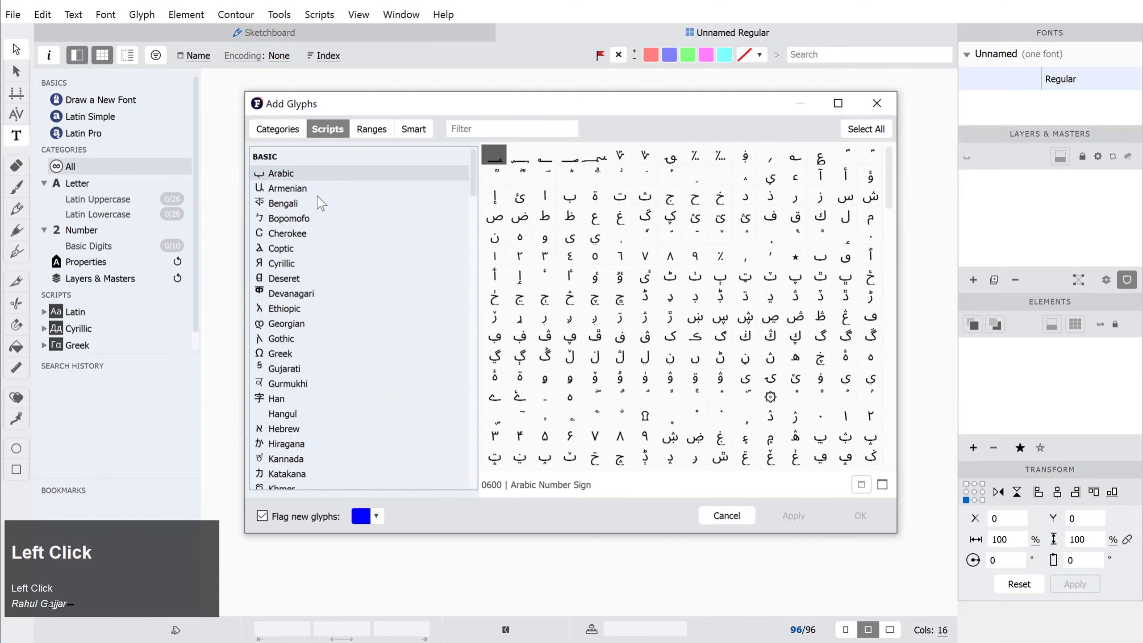
left_click(286, 207)
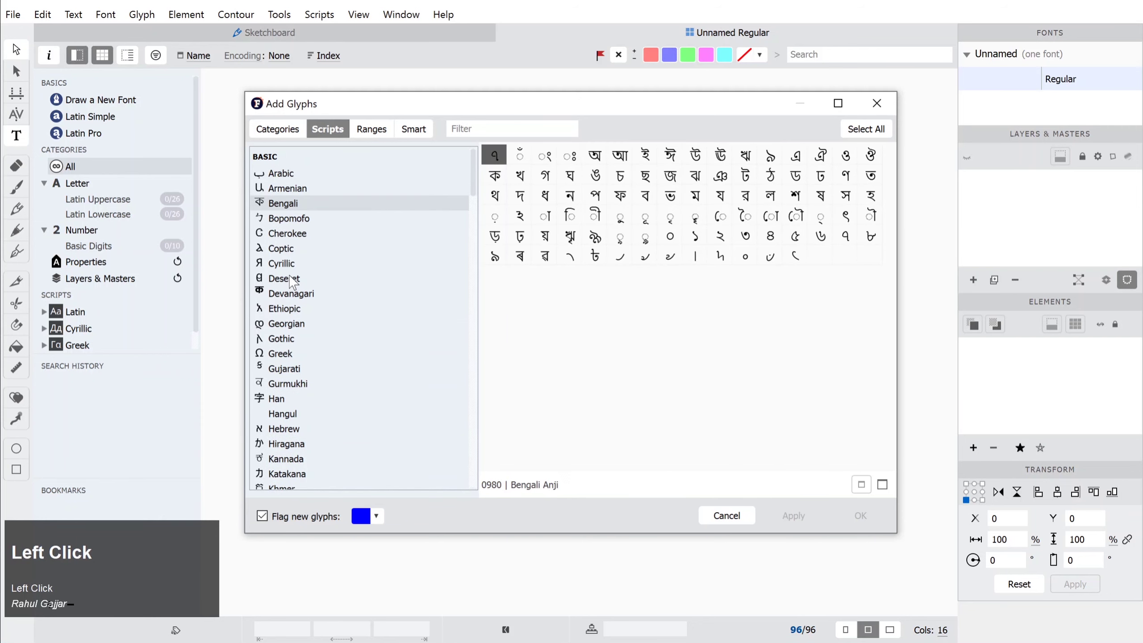
- Look through the Latin script characters and add the basic letters A–Z and a–z as blue-flagged glyphs
scroll(293, 283, "down", 5)
left_click(282, 291)
scroll(619, 320, "down", 5)
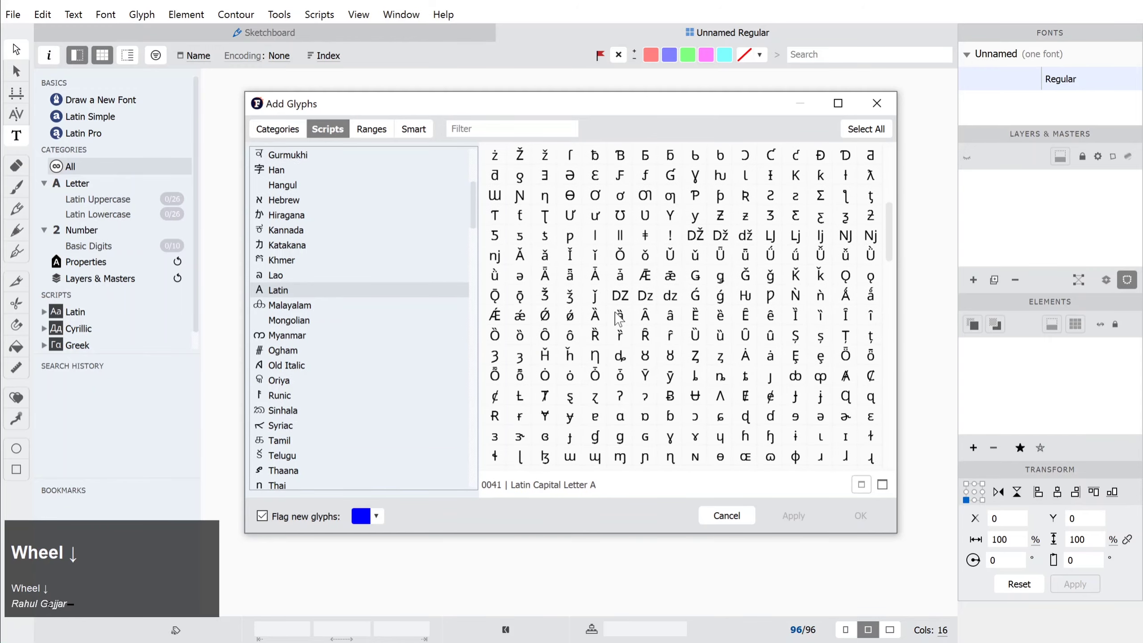
scroll(619, 320, "down", 10)
scroll(619, 320, "up", 5)
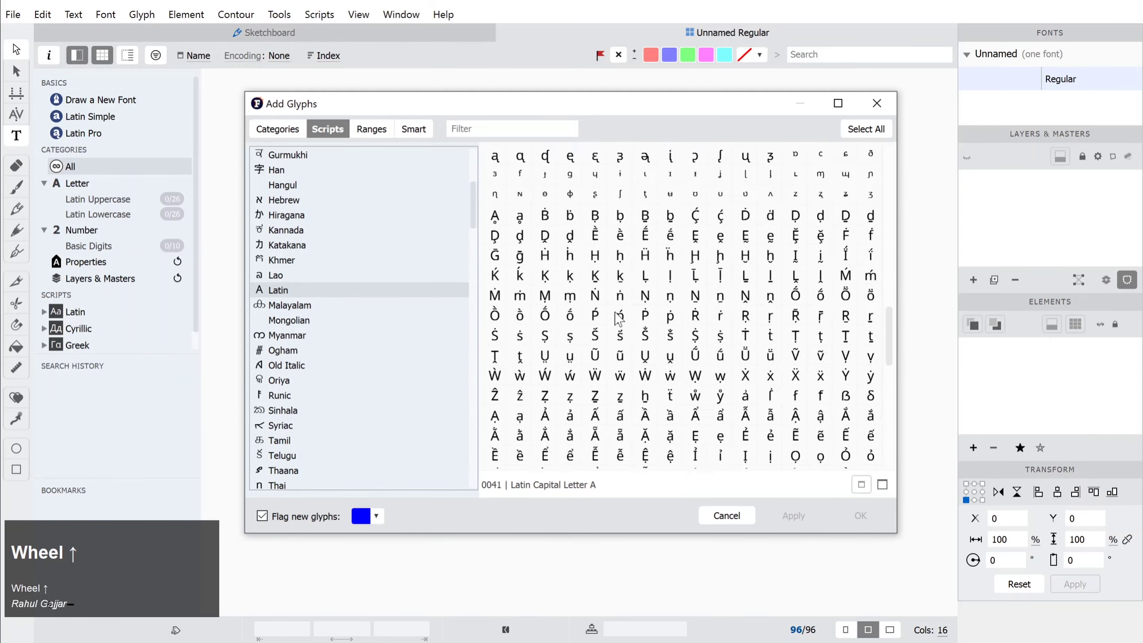
scroll(620, 319, "up", 10)
scroll(619, 320, "down", 1)
left_click(860, 516)
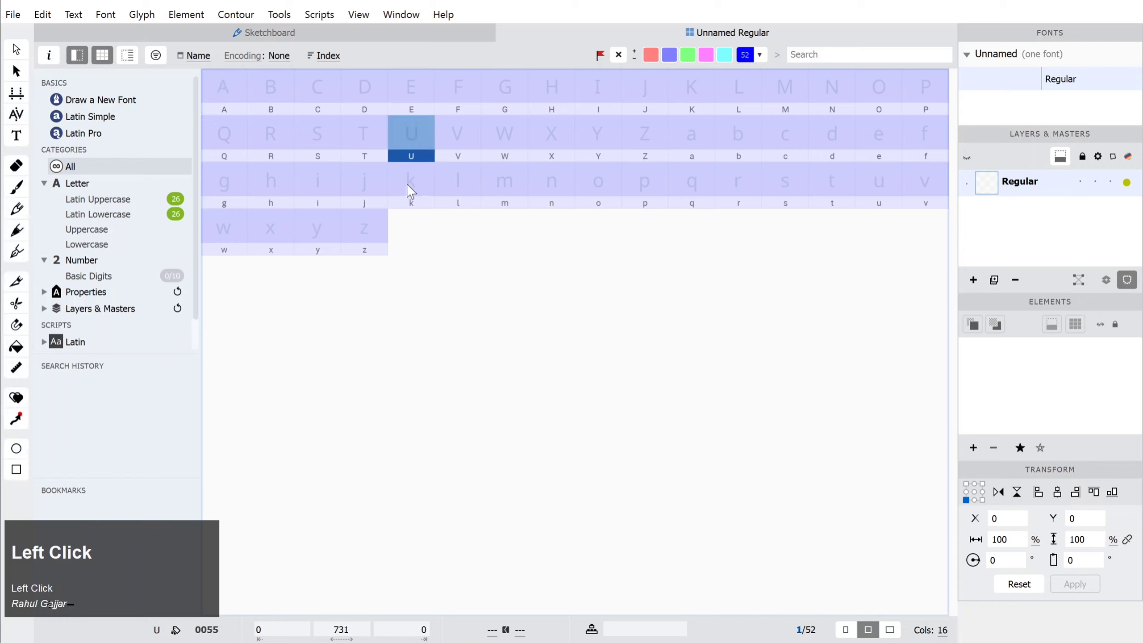
- Remove all the newly added A–Z and a–z glyphs from the font
left_click(463, 259)
key("ctrl+z")
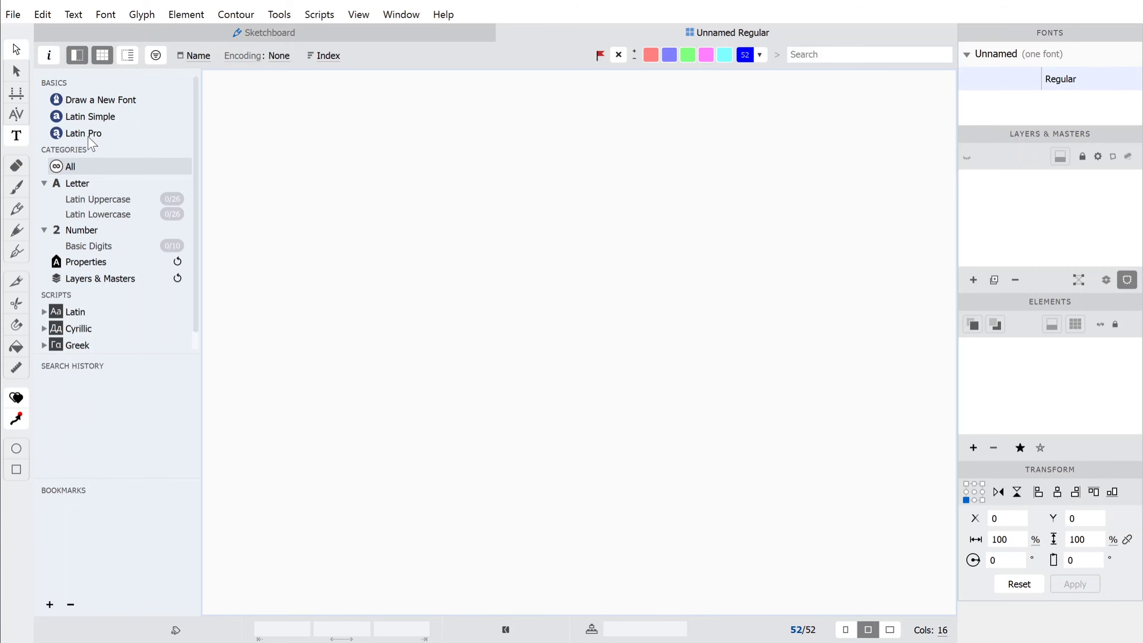
- Create empty glyphs for every character in the Latin Simple encoding, from space through zcaron
left_click(99, 118)
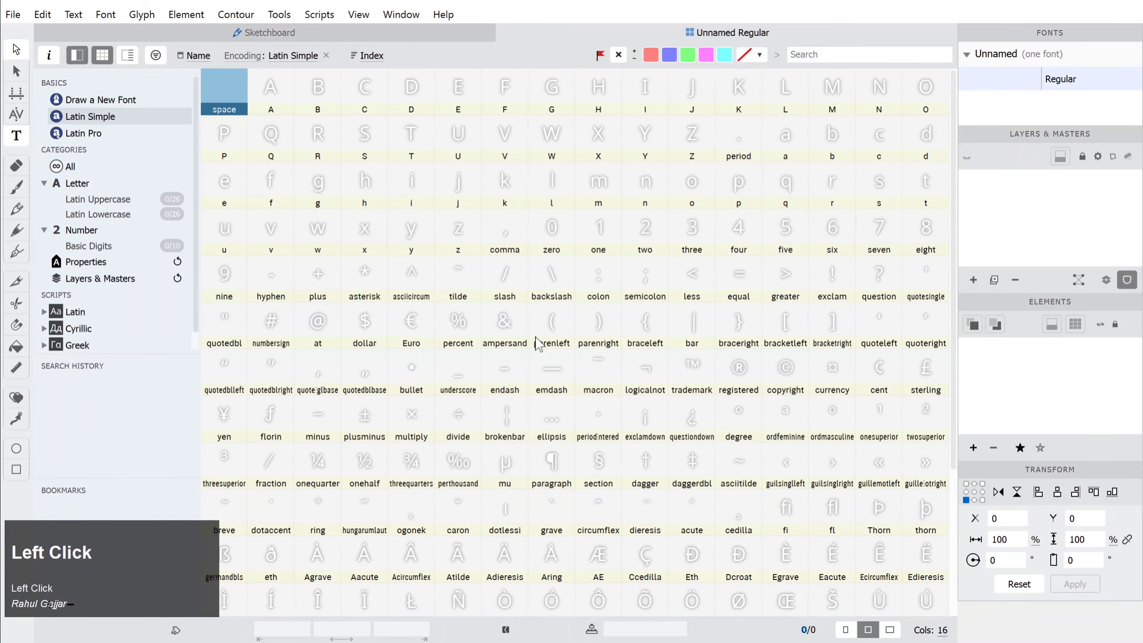
scroll(538, 345, "down", 4)
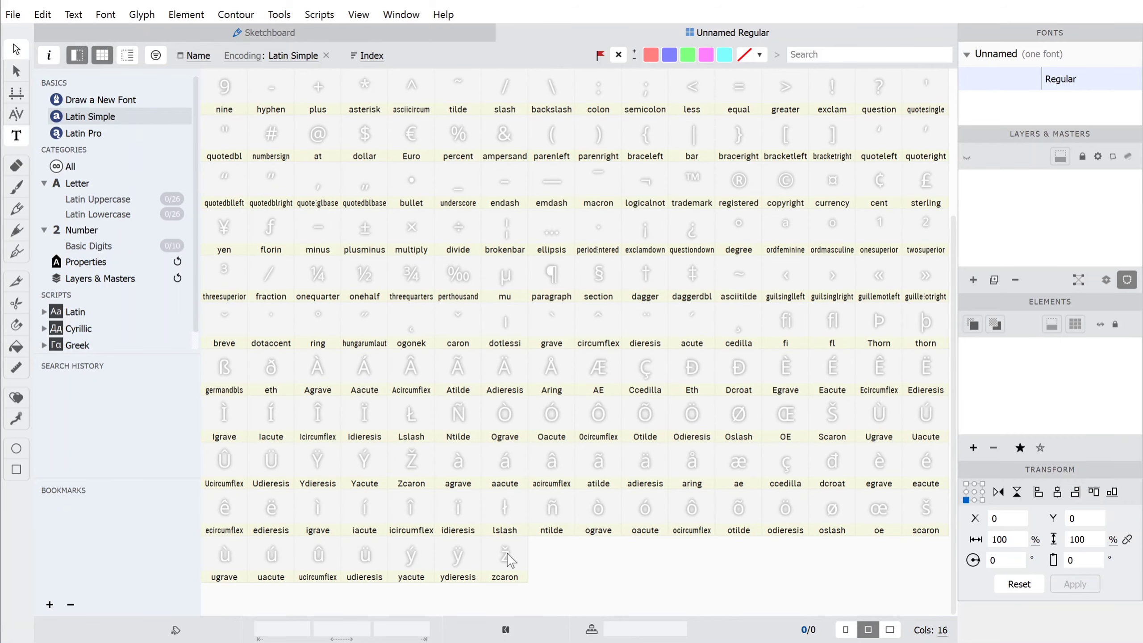
left_click(493, 558)
key("ctrl+a")
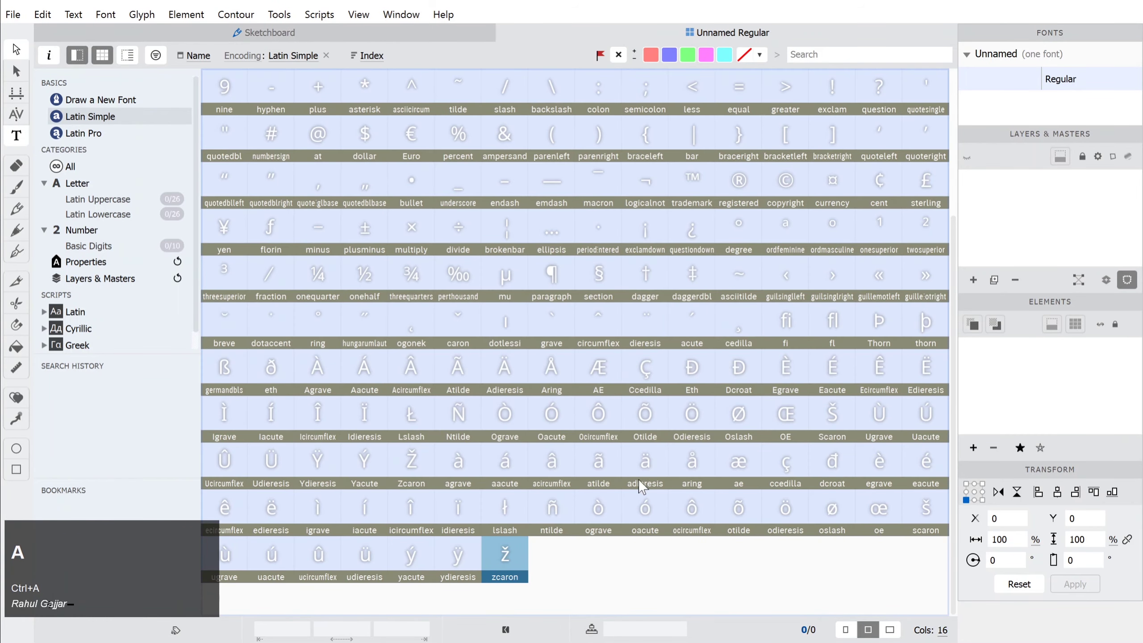
scroll(643, 486, "up", 4)
key("Return")
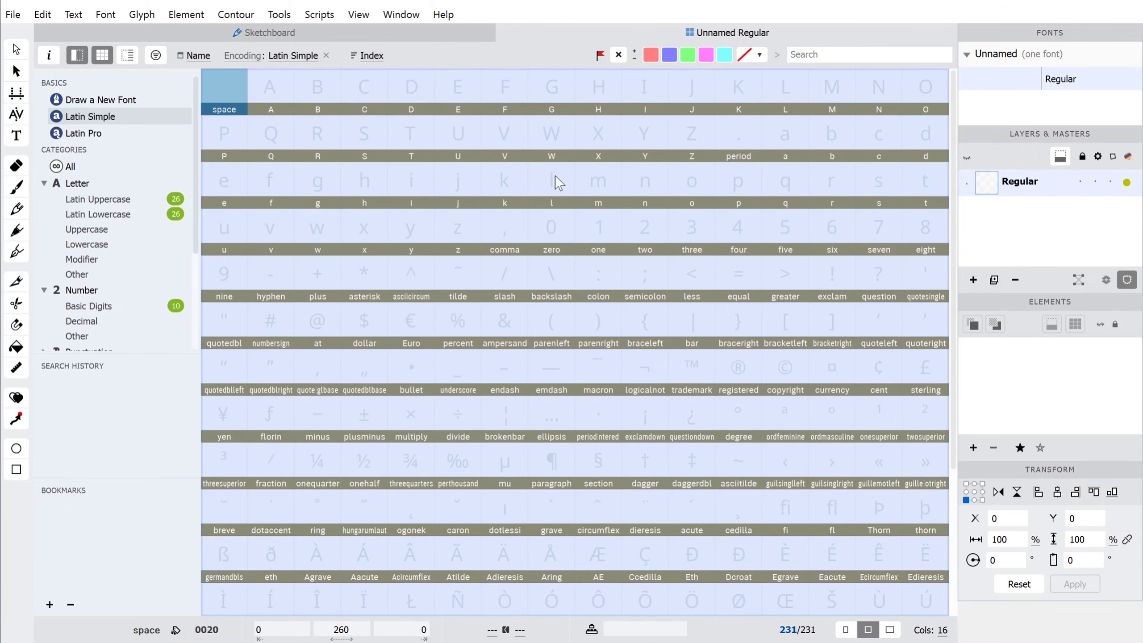
- Show all existing glyphs in the font, from space through zcaron, and save the font file
left_click(510, 185)
scroll(518, 357, "down", 2)
scroll(518, 358, "up", 2)
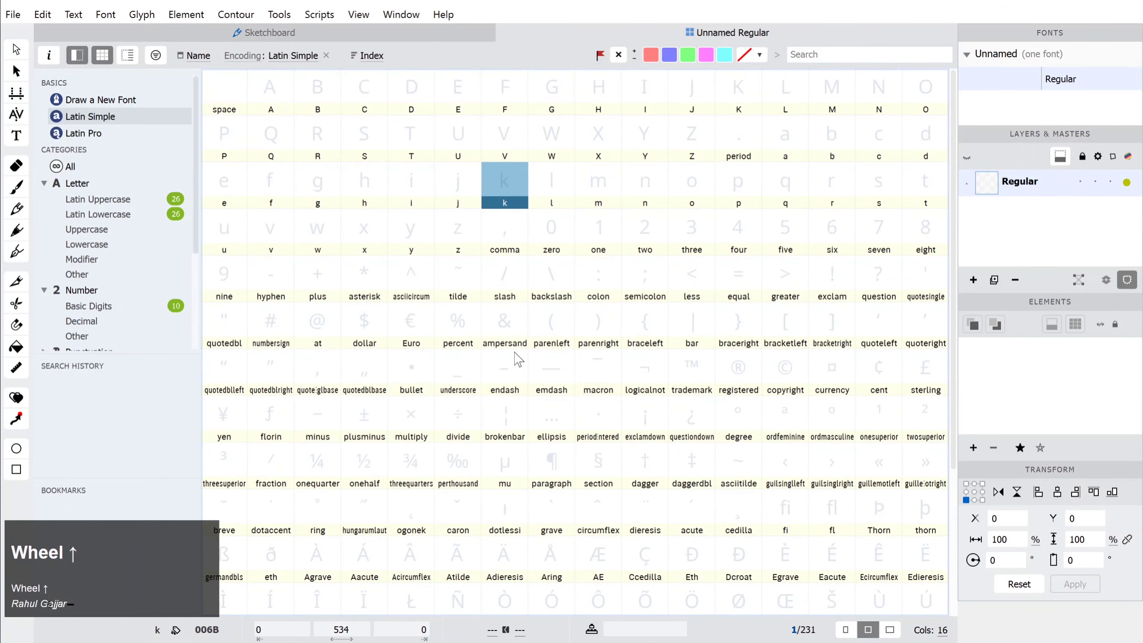
left_click(71, 166)
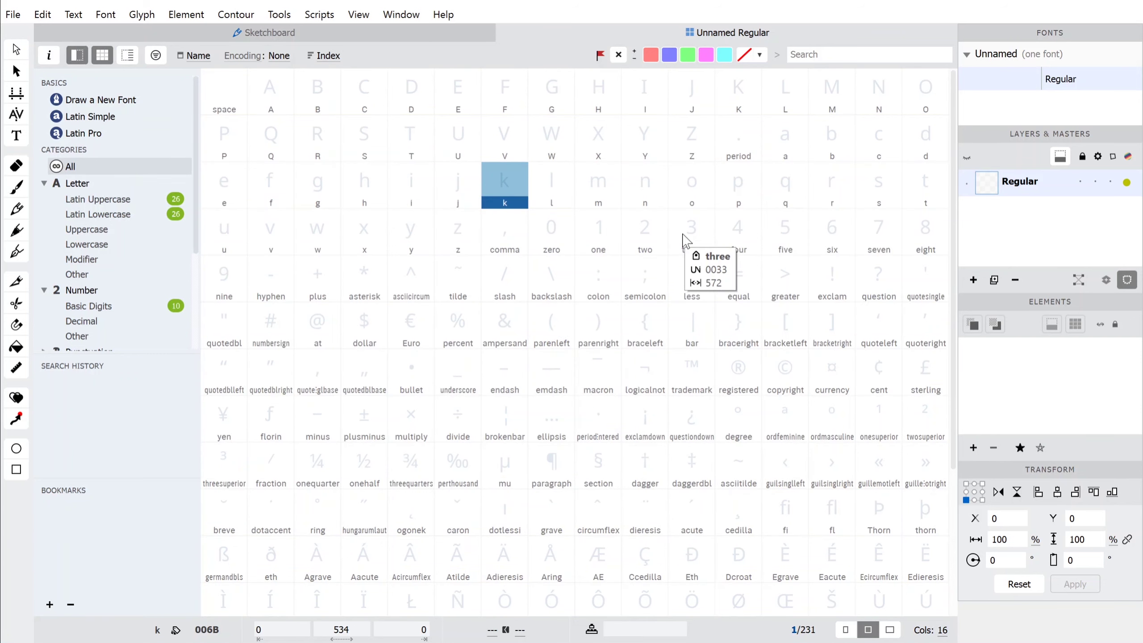
scroll(594, 371, "down", 4)
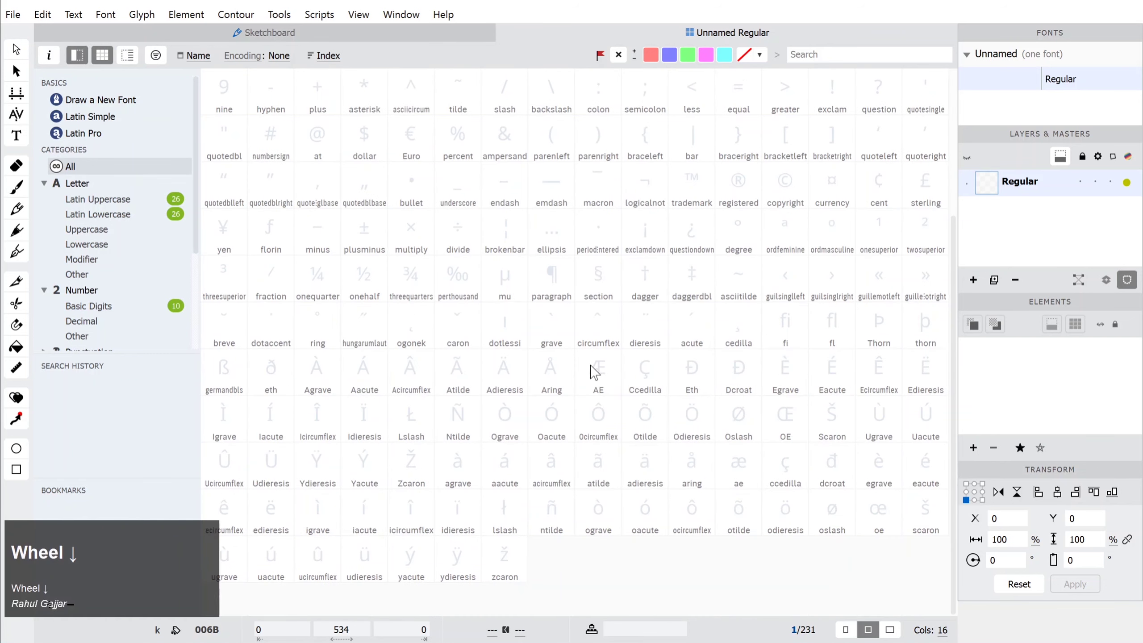
scroll(594, 371, "up", 4)
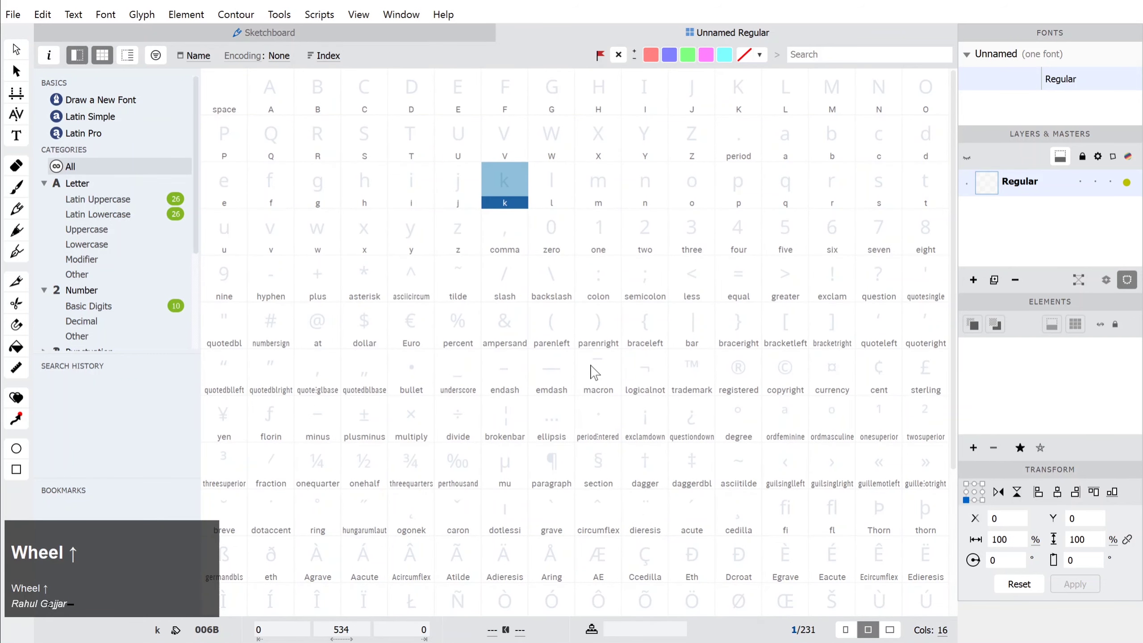
key("ctrl+s")
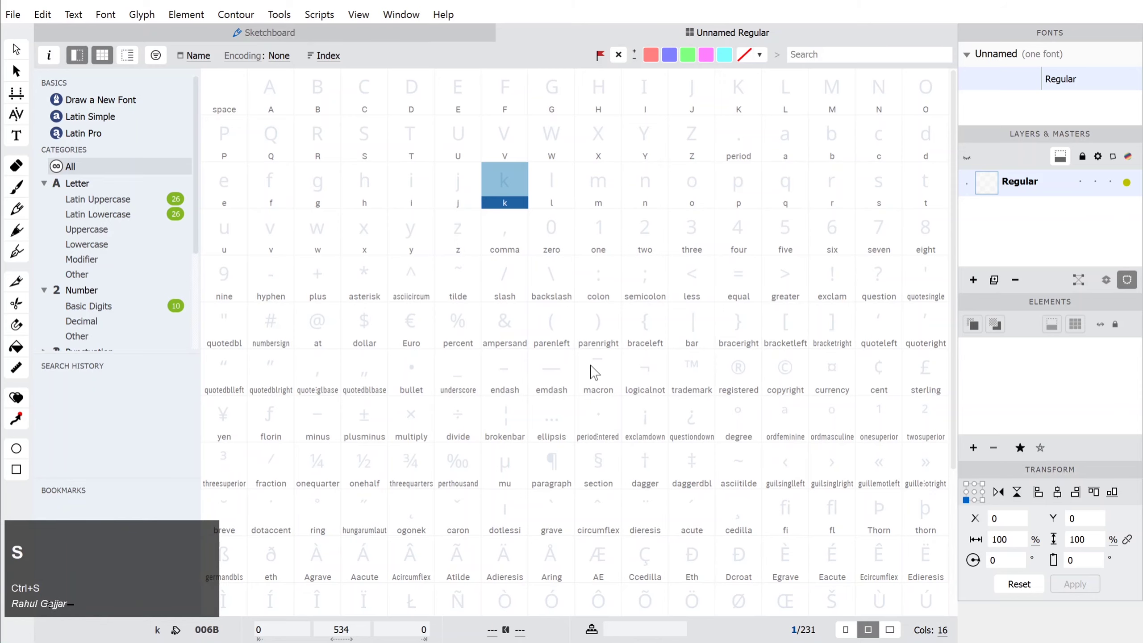
- Open Font Info and review the Family Dimensions, Font Dimensions, Creator, Legal and Codepages settings
left_click(45, 62)
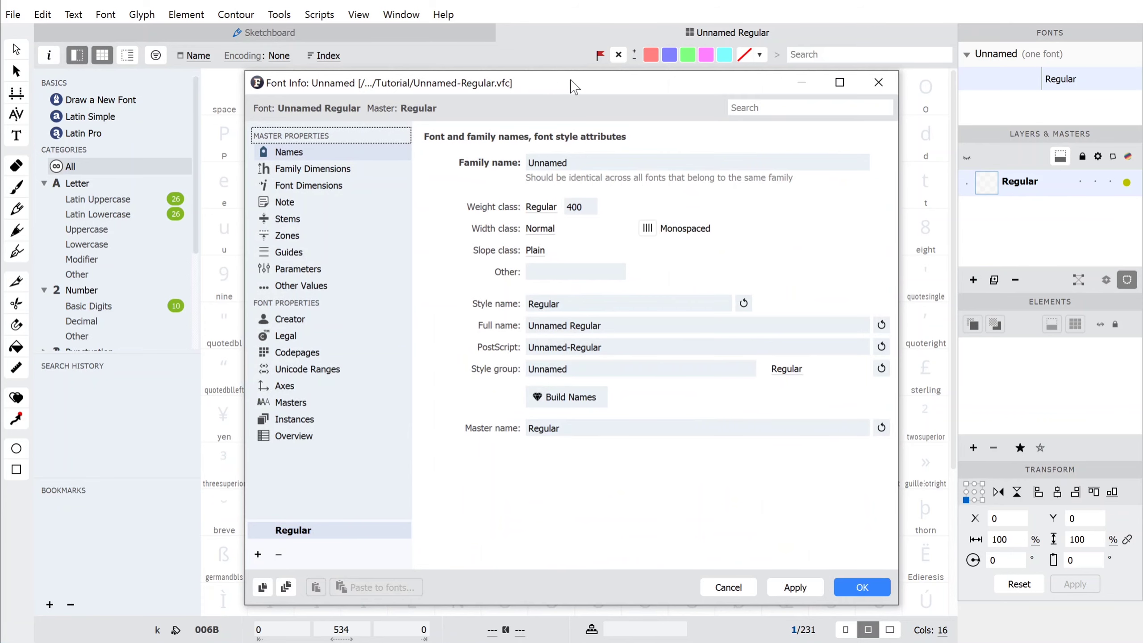
left_click_drag(575, 85, 564, 69)
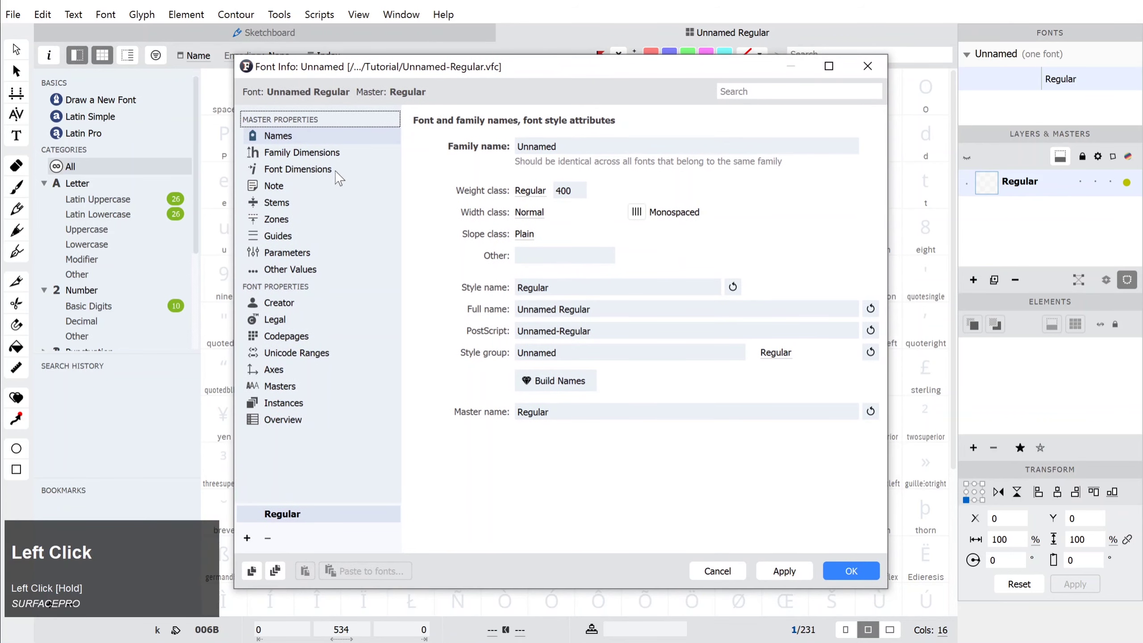
left_click(298, 155)
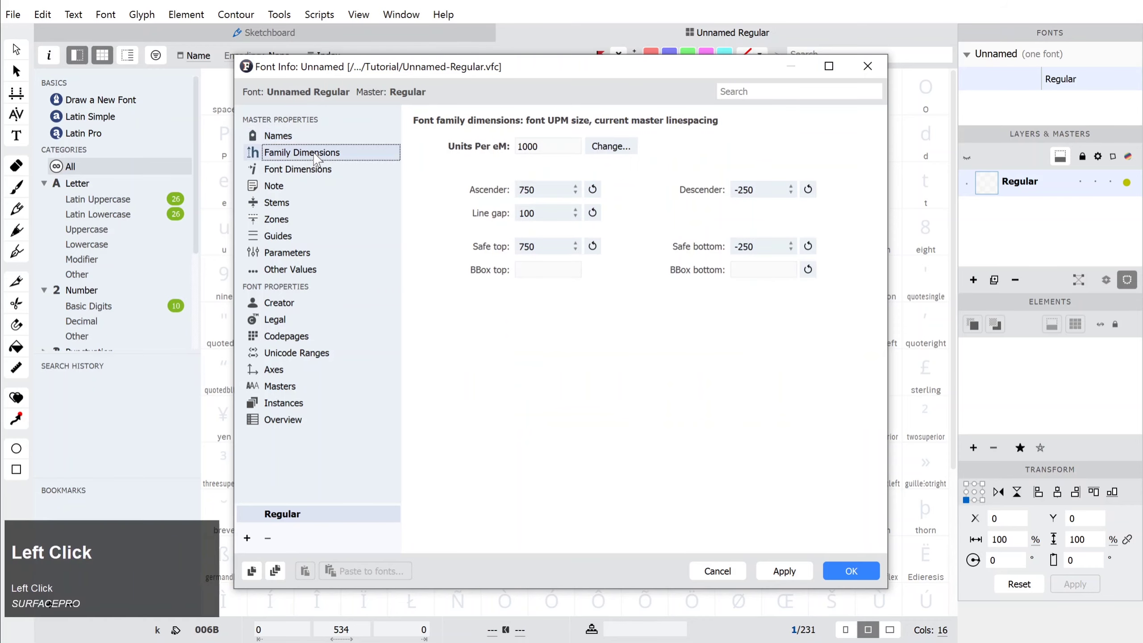
left_click(288, 170)
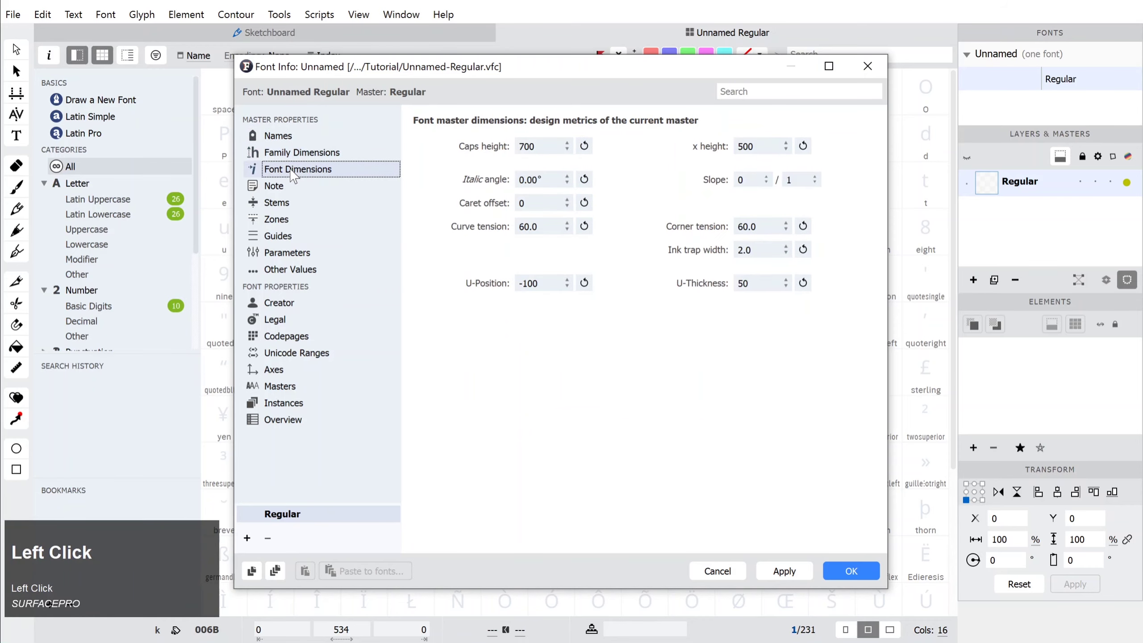
left_click(284, 304)
left_click(276, 321)
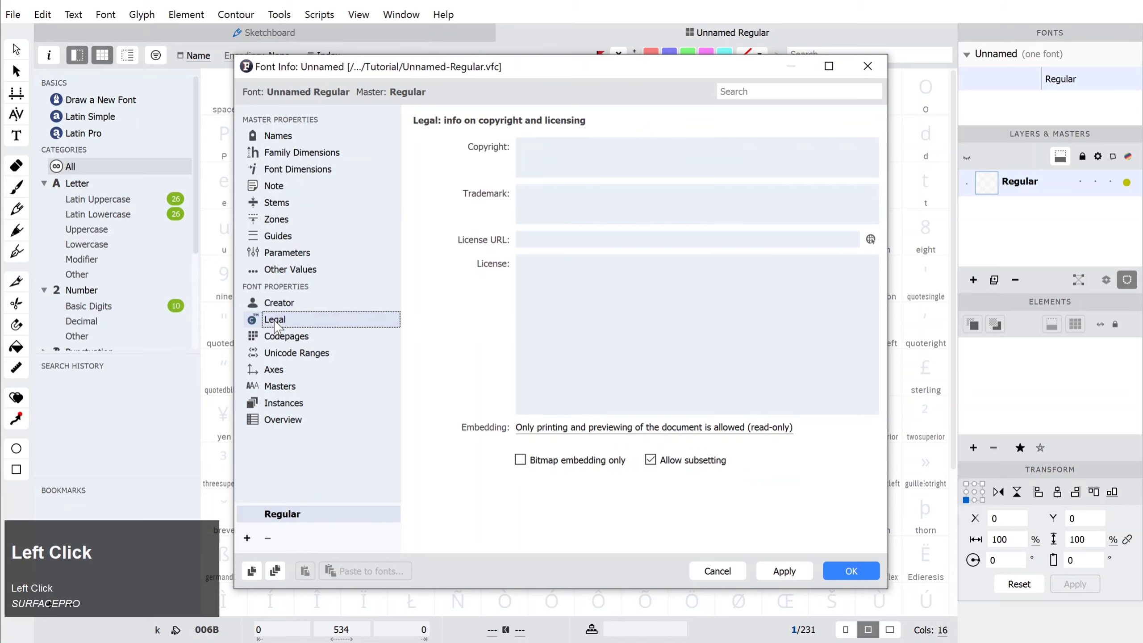
left_click(301, 339)
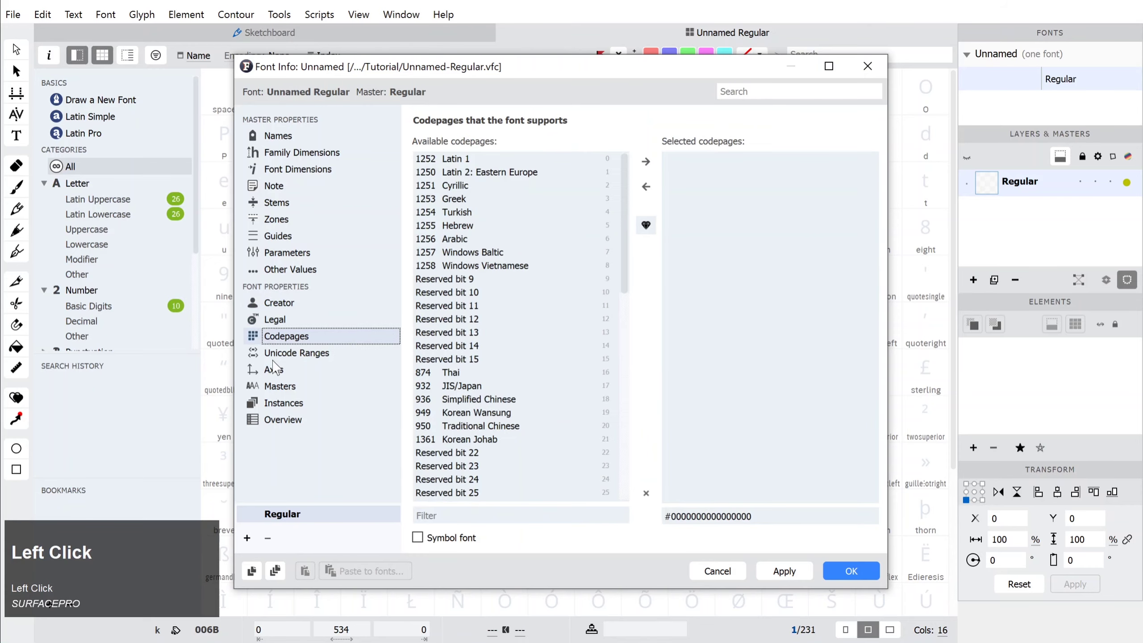
left_click(287, 306)
- Set the font's family name to Myfont in the Names settings of Font Info
left_click(274, 136)
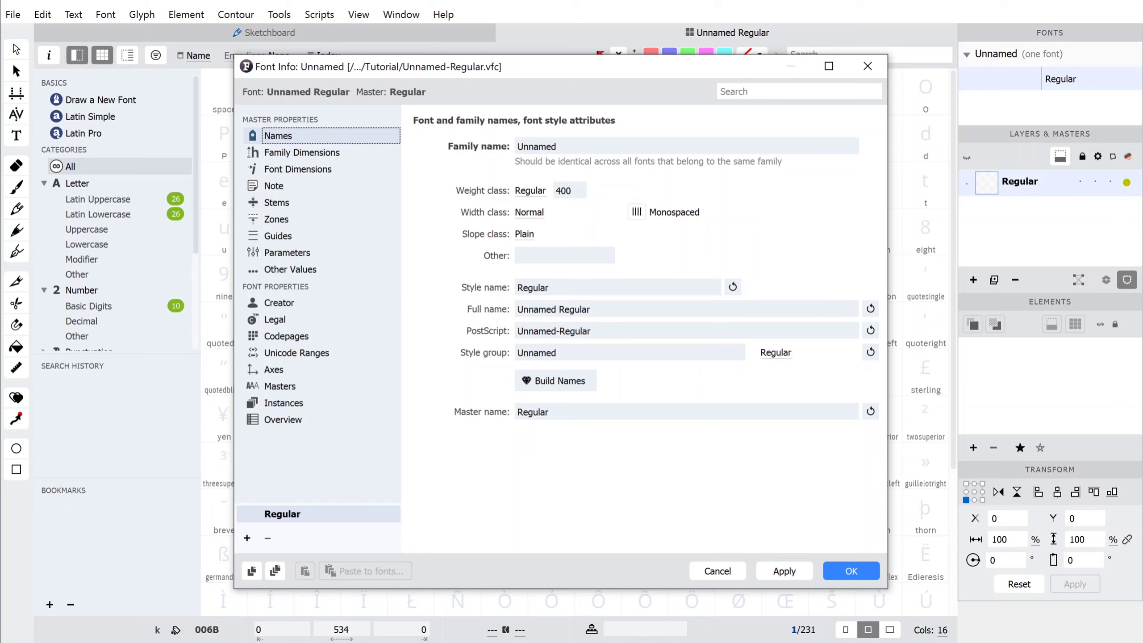
left_click(536, 147)
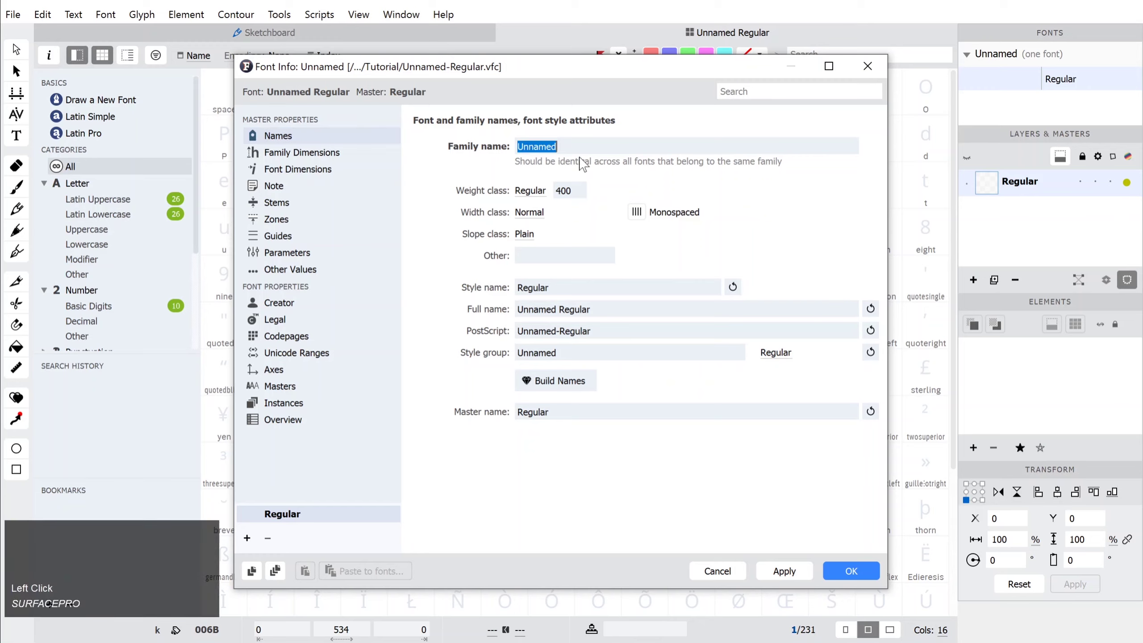
double_click(537, 146)
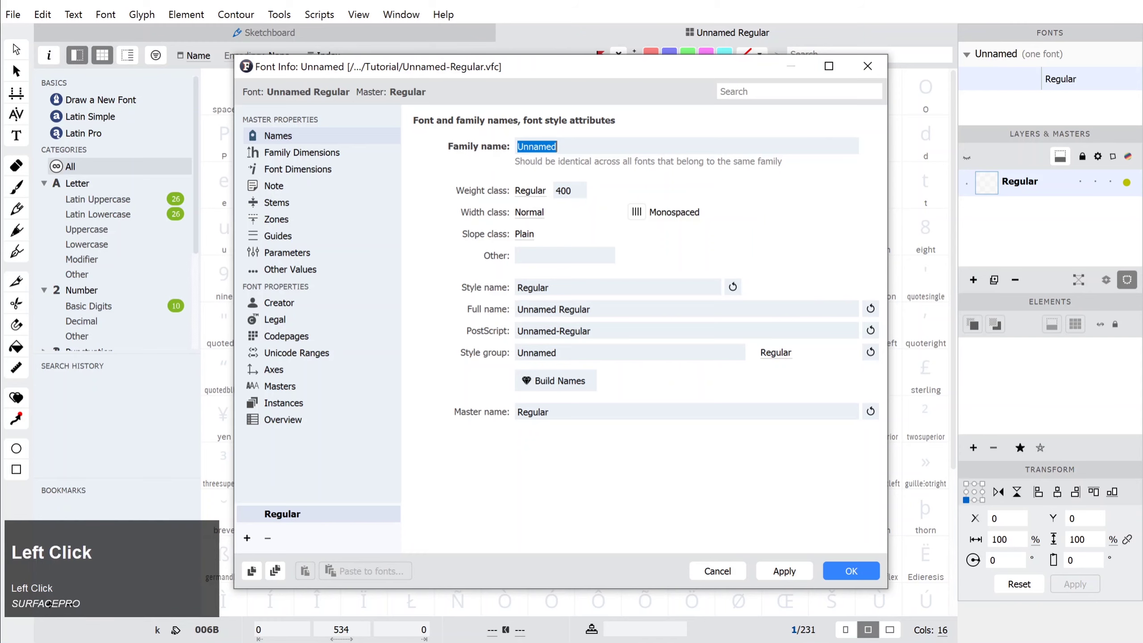
type("My")
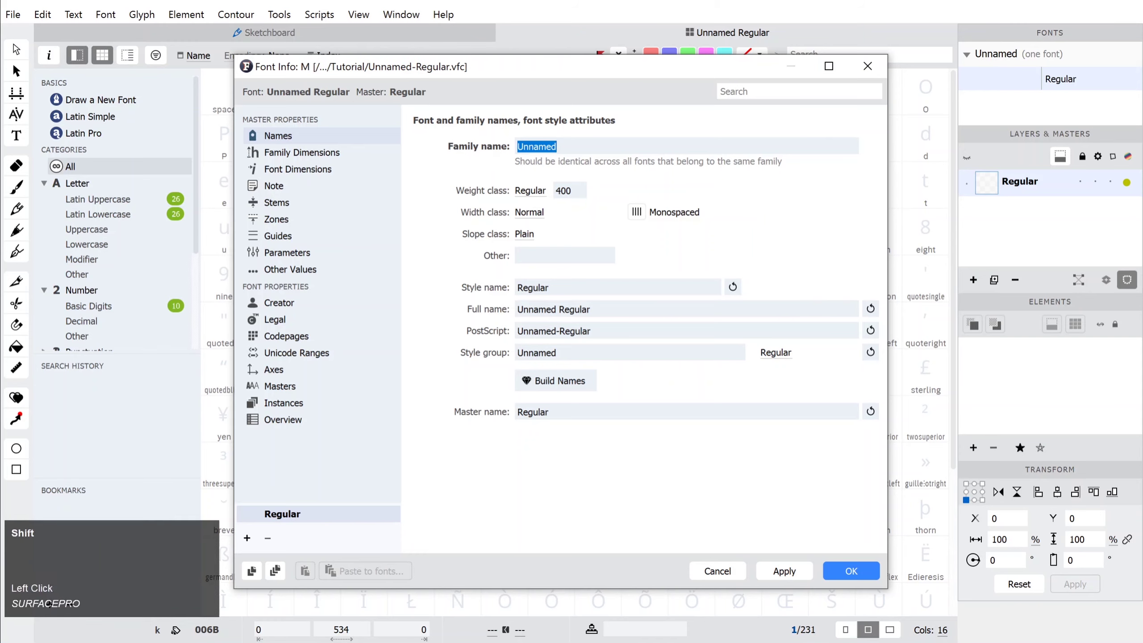
type("font")
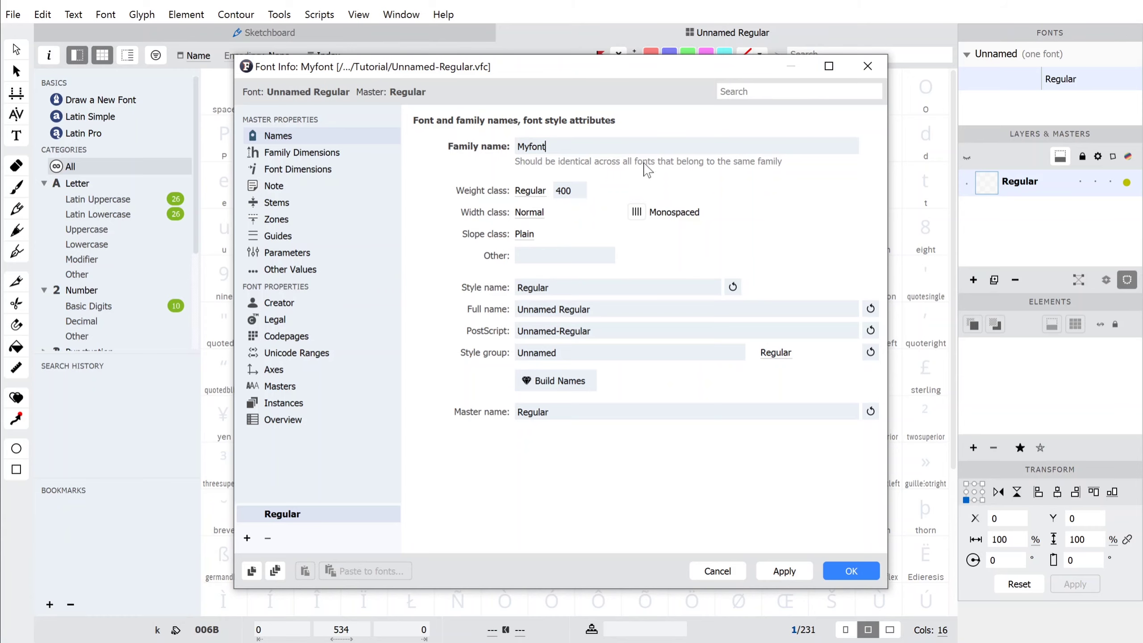
left_click(490, 167)
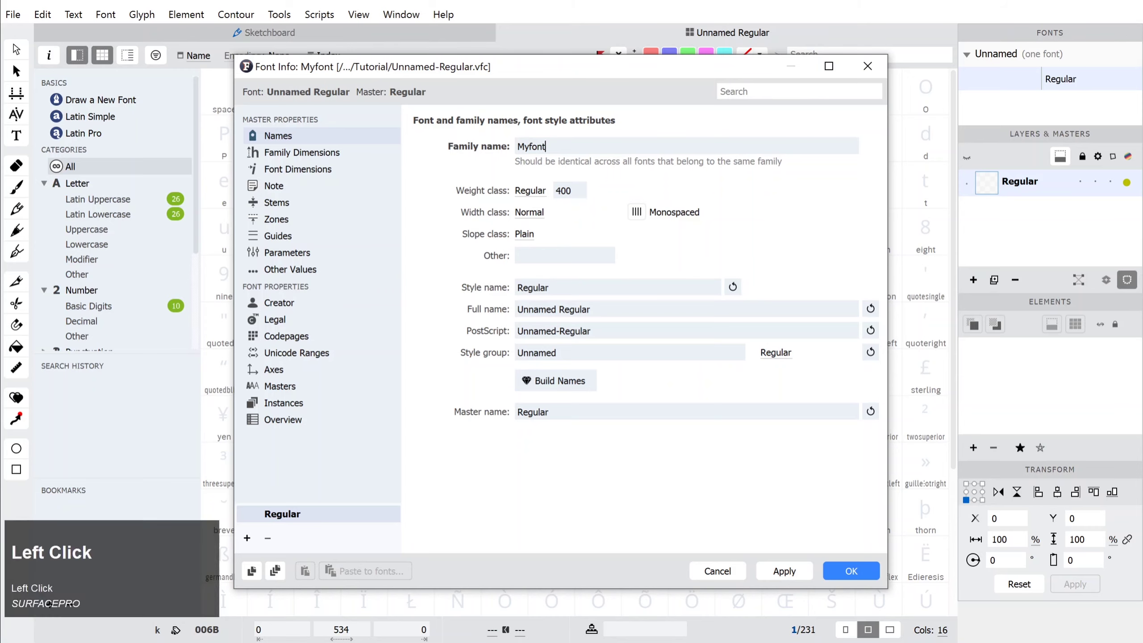
- Rebuild the full, PostScript and style group names from the family name, reset the style name, and apply the font info
left_click(554, 382)
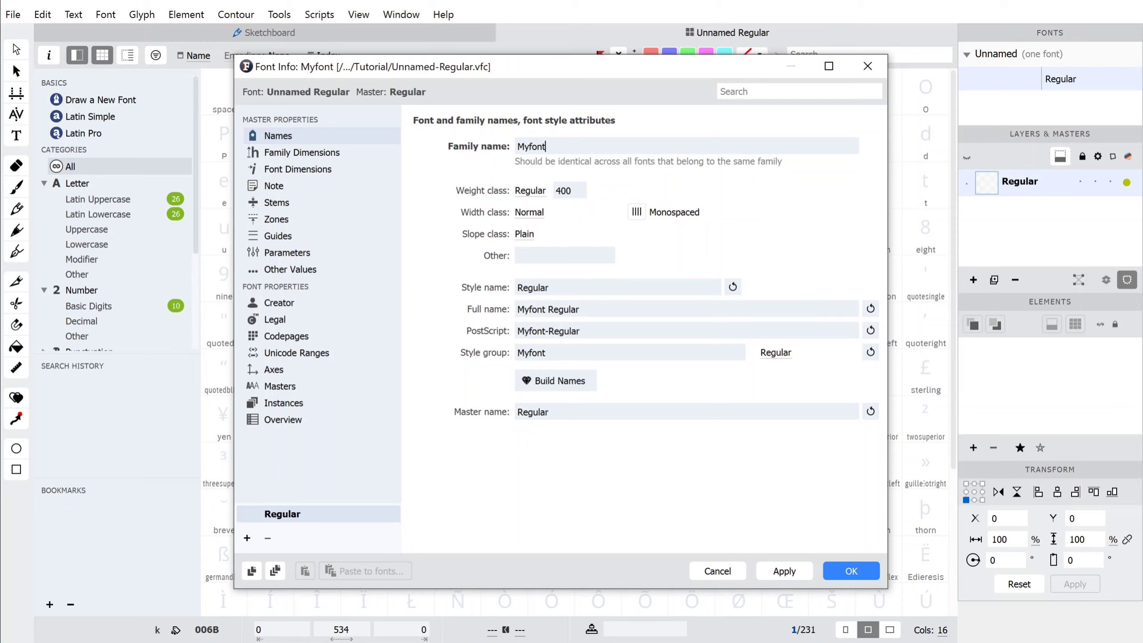
left_click(738, 289)
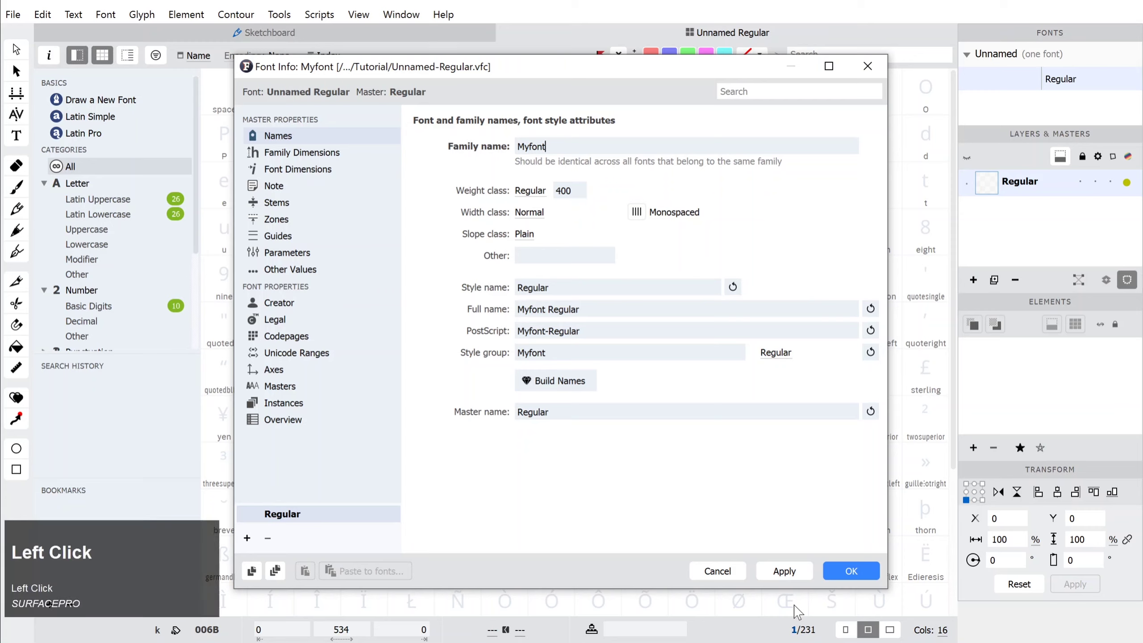
left_click(775, 572)
left_click(849, 575)
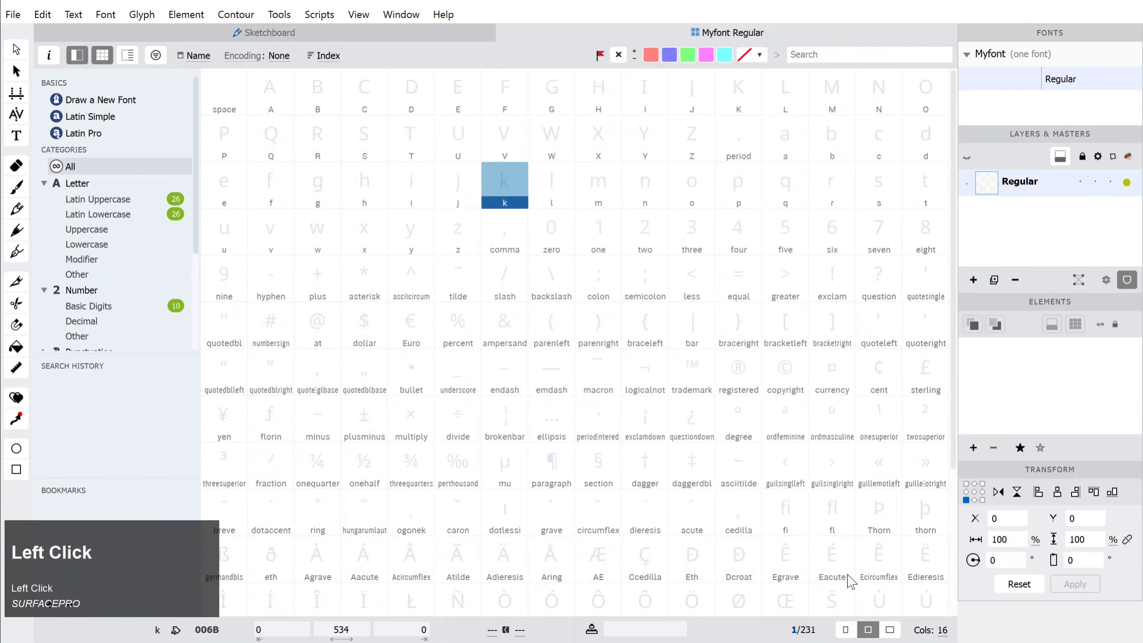